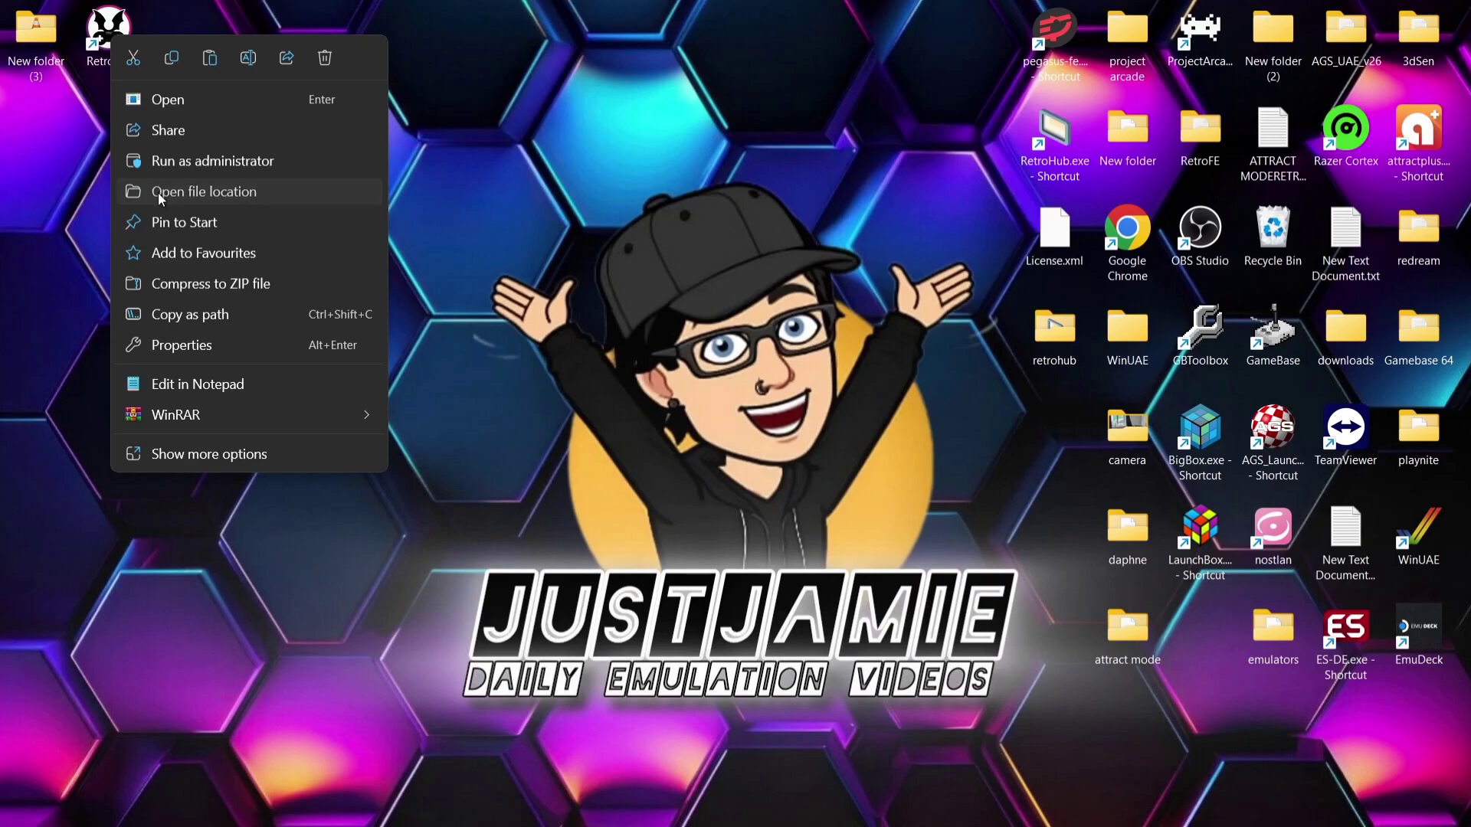
Open RetroBat's install folder, go into roms, and select the karaoke system folder.
{"action": "left_click", "coordinate": [165, 193]}
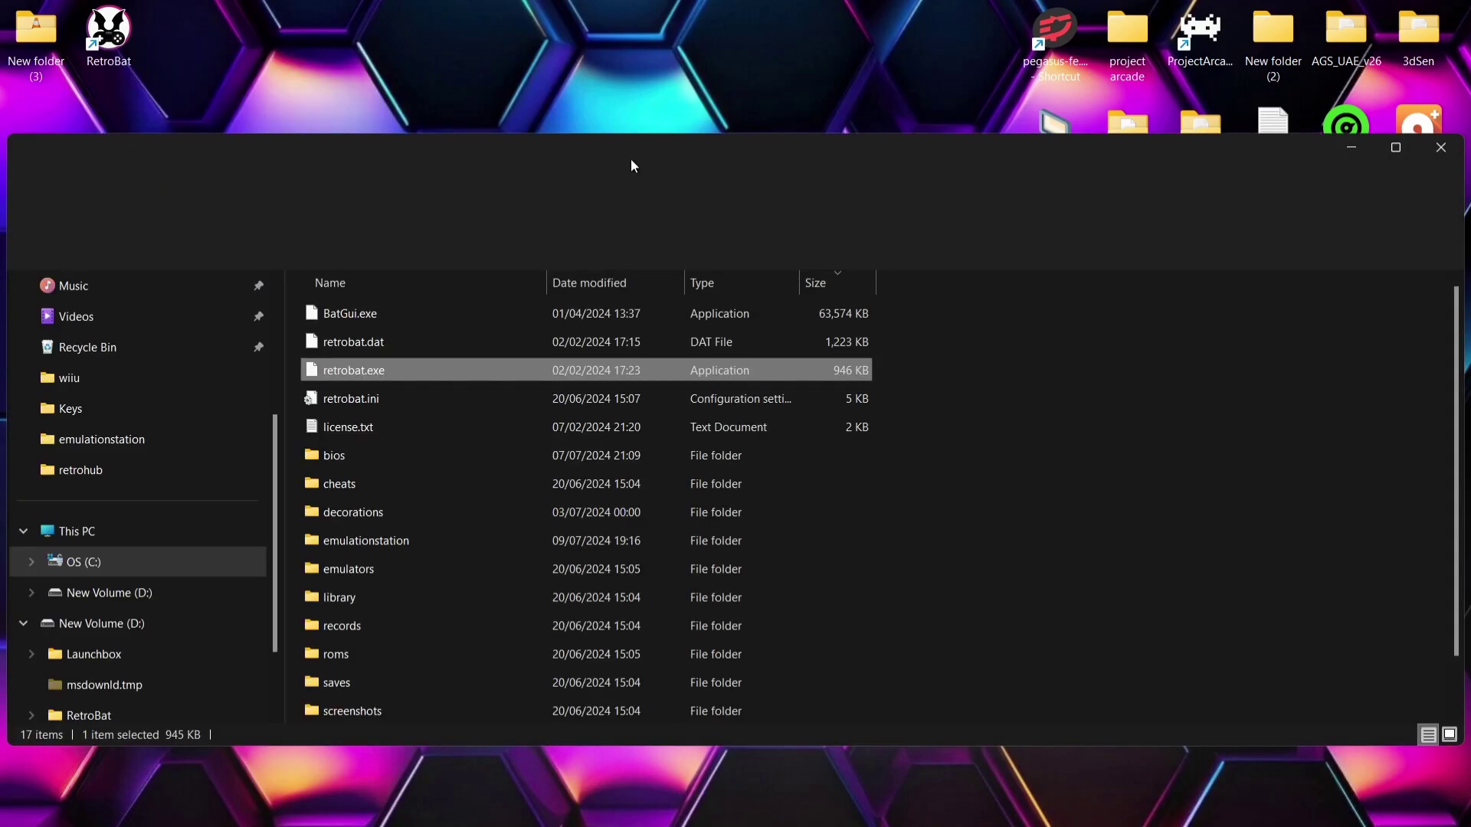
{"action": "double_click", "coordinate": [355, 655]}
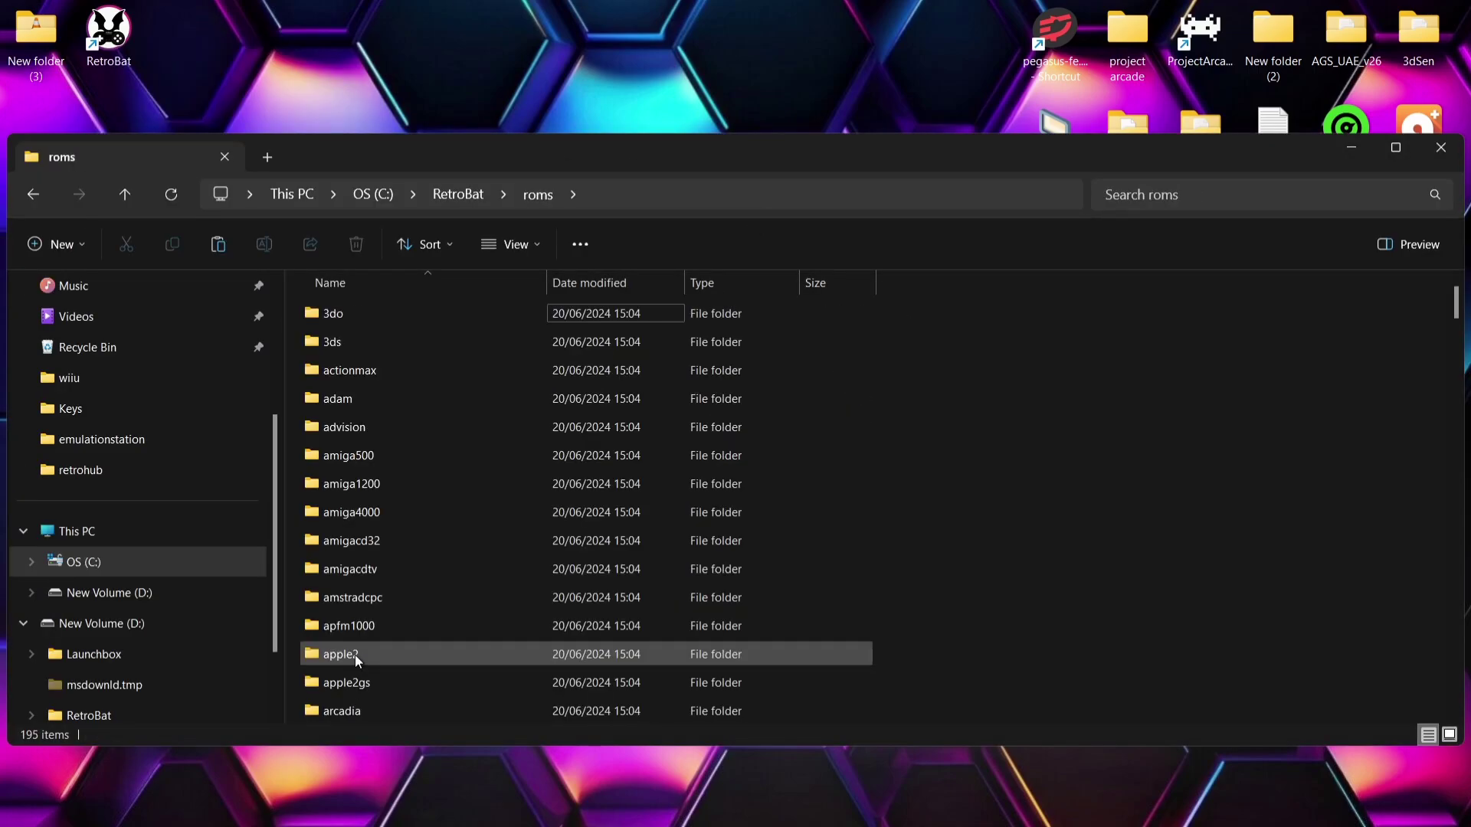
{"action": "key", "text": "Down"}
{"action": "key", "text": "Down"}
{"action": "key", "text": "Down"}
{"action": "key", "text": "Down"}
{"action": "key", "text": "Down"}
{"action": "key", "text": "Down"}
{"action": "key", "text": "Down"}
{"action": "key", "text": "Down"}
{"action": "key", "text": "Down"}
{"action": "key", "text": "Down"}
{"action": "key", "text": "Down"}
{"action": "key", "text": "Down"}
{"action": "key", "text": "Down"}
{"action": "key", "text": "Down"}
{"action": "key", "text": "Down"}
{"action": "key", "text": "Down"}
{"action": "key", "text": "Down"}
{"action": "key", "text": "Down"}
{"action": "key", "text": "Down"}
{"action": "key", "text": "Down"}
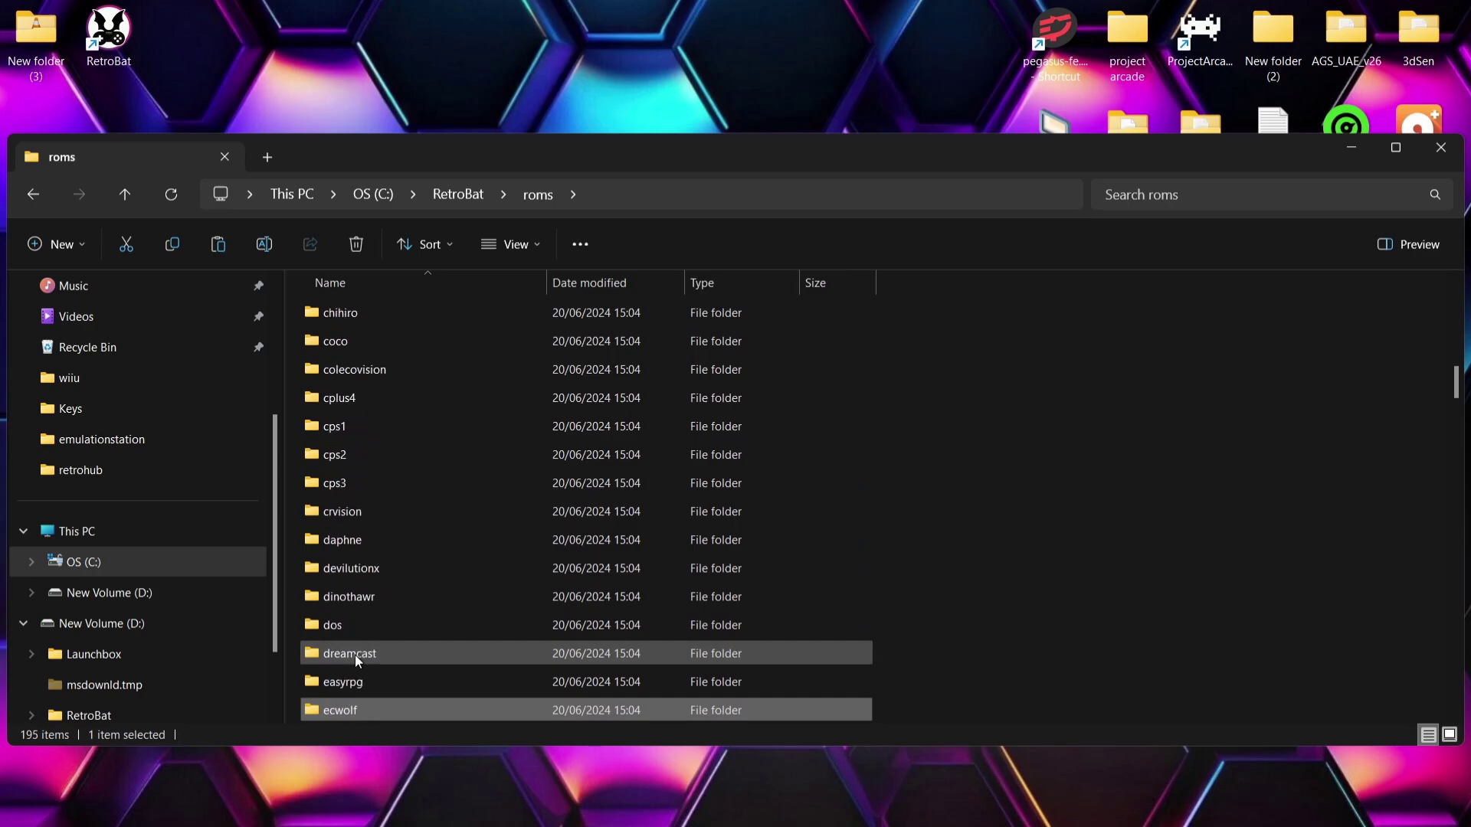
{"action": "key", "text": "Down"}
{"action": "key", "text": "Down"}
{"action": "key", "text": "Down"}
{"action": "key", "text": "Down"}
{"action": "key", "text": "Down"}
{"action": "key", "text": "Down"}
{"action": "key", "text": "Down"}
{"action": "key", "text": "Down"}
{"action": "key", "text": "Down"}
{"action": "key", "text": "Down"}
{"action": "key", "text": "Down"}
{"action": "key", "text": "Down"}
{"action": "key", "text": "Down"}
{"action": "key", "text": "Down"}
{"action": "key", "text": "Down"}
{"action": "key", "text": "Down"}
{"action": "key", "text": "Down"}
{"action": "key", "text": "Down"}
{"action": "key", "text": "Down"}
{"action": "key", "text": "Down"}
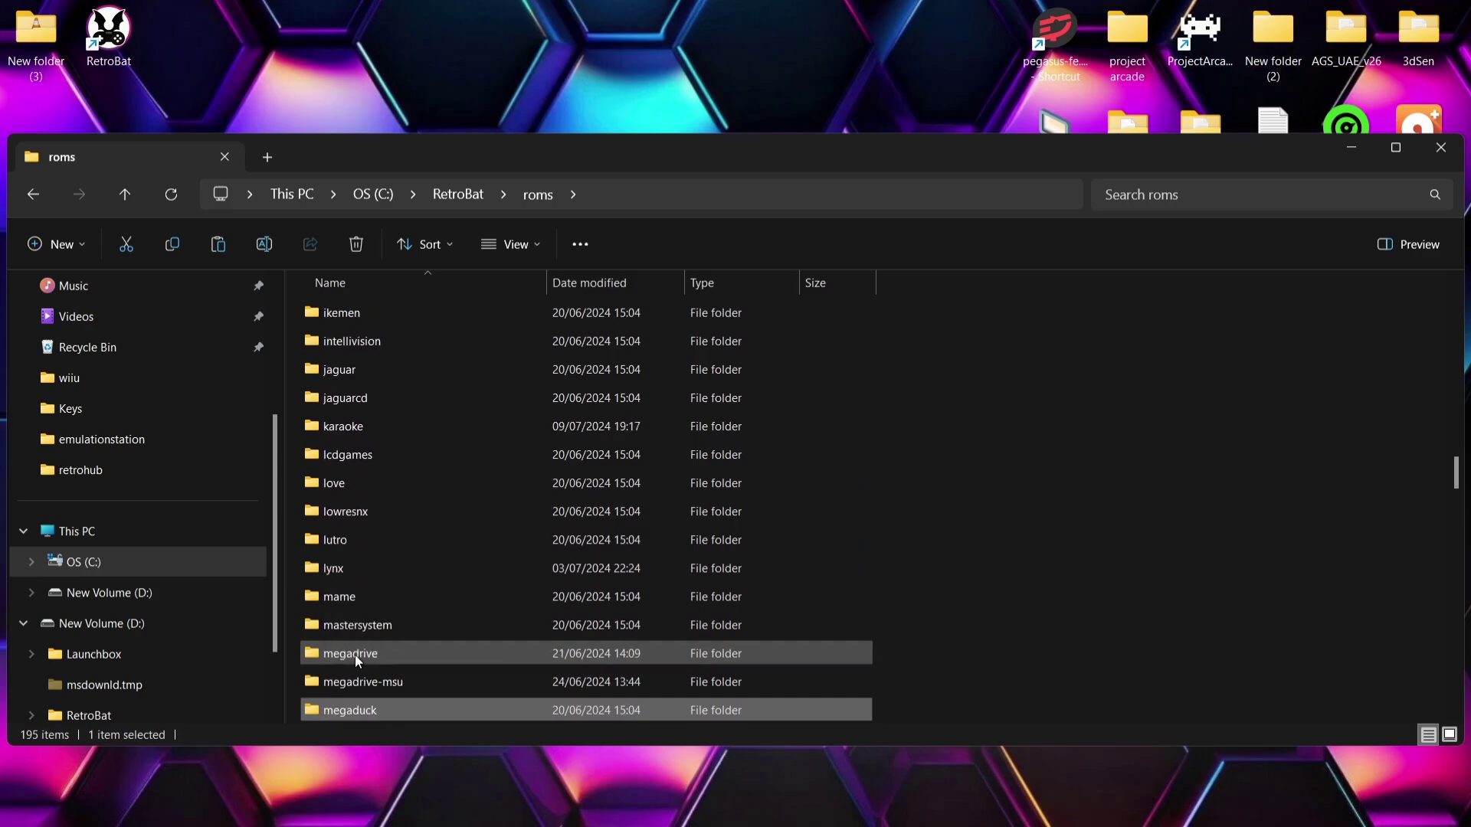
{"action": "key", "text": "Down"}
{"action": "key", "text": "Down"}
{"action": "key", "text": "Down"}
{"action": "key", "text": "Down"}
{"action": "key", "text": "Down"}
{"action": "key", "text": "Down"}
{"action": "key", "text": "Down"}
{"action": "key", "text": "Down"}
{"action": "key", "text": "Down"}
{"action": "key", "text": "Down"}
{"action": "key", "text": "Down"}
{"action": "key", "text": "Down"}
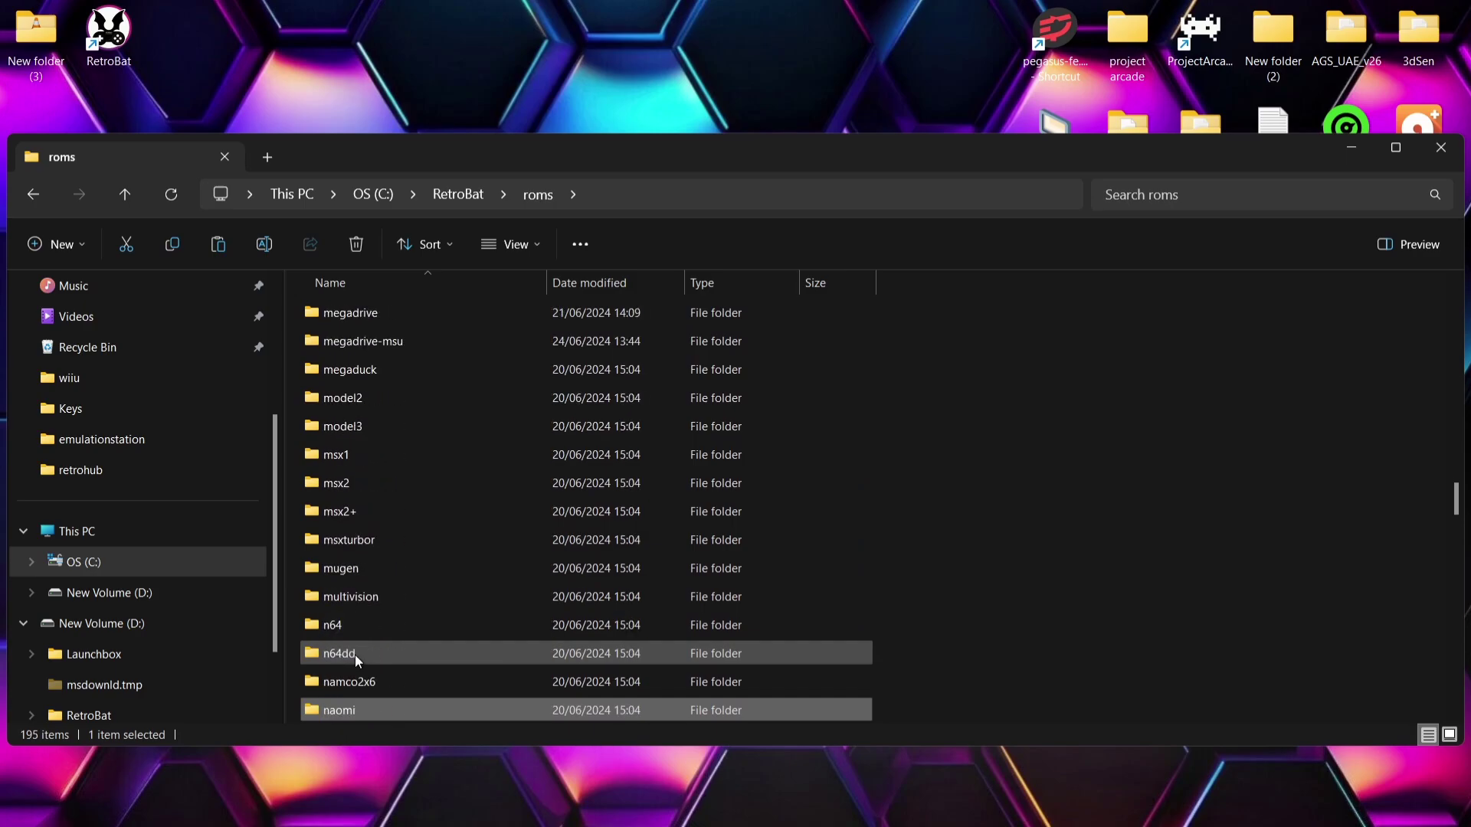
{"action": "key", "text": "Down"}
{"action": "key", "text": "Down"}
{"action": "key", "text": "Down"}
{"action": "key", "text": "Down"}
{"action": "key", "text": "Down"}
{"action": "key", "text": "Down"}
{"action": "key", "text": "Down"}
{"action": "key", "text": "Down"}
{"action": "key", "text": "Down"}
{"action": "key", "text": "Down"}
{"action": "key", "text": "Down"}
{"action": "key", "text": "Down"}
{"action": "key", "text": "Down"}
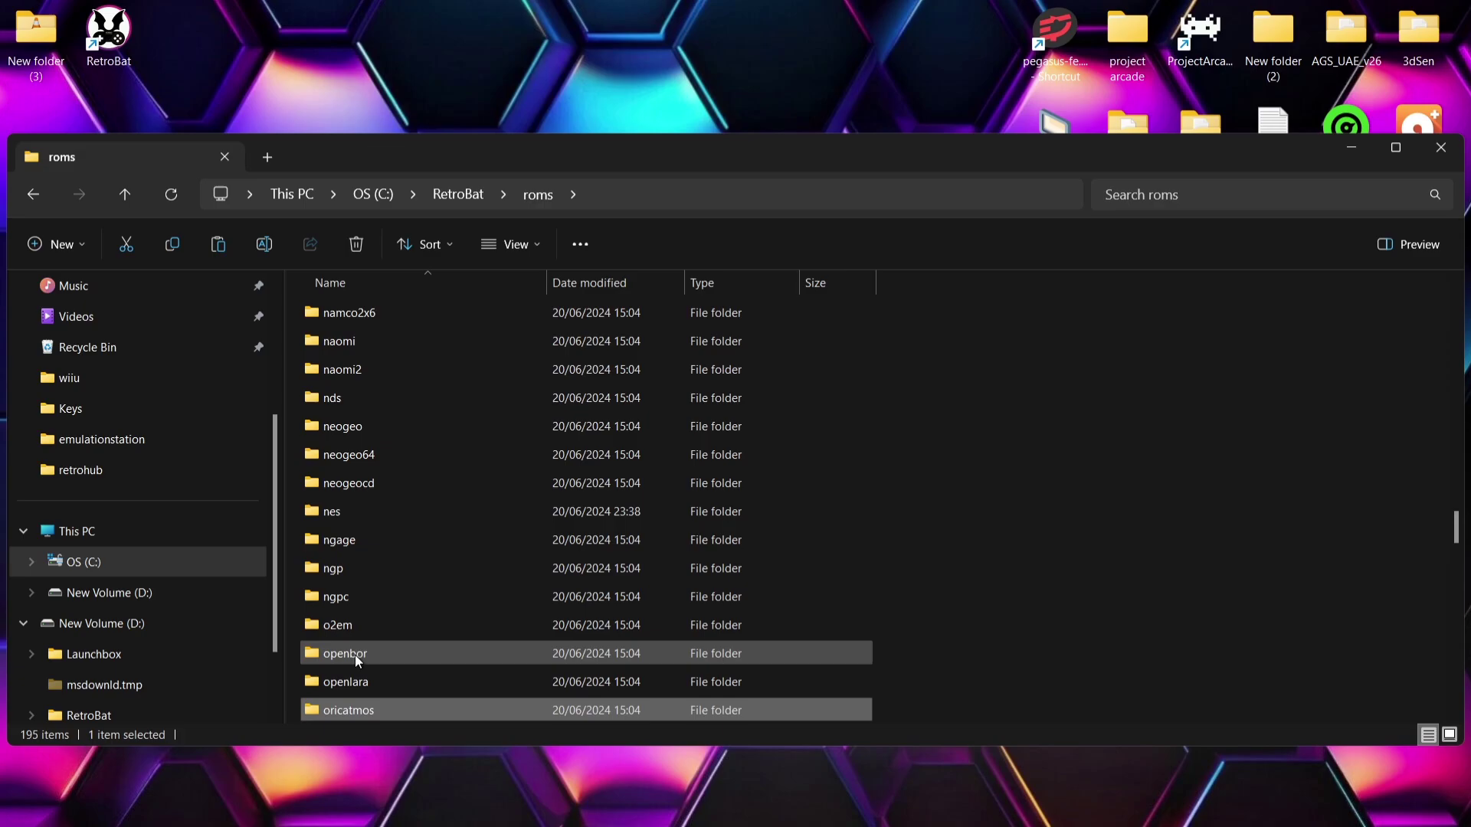
{"action": "key", "text": "Down"}
{"action": "key", "text": "Down"}
{"action": "key", "text": "Down"}
{"action": "key", "text": "Down"}
{"action": "key", "text": "Down"}
{"action": "key", "text": "Down"}
{"action": "key", "text": "Down"}
{"action": "key", "text": "Down"}
{"action": "key", "text": "Down"}
{"action": "key", "text": "Down"}
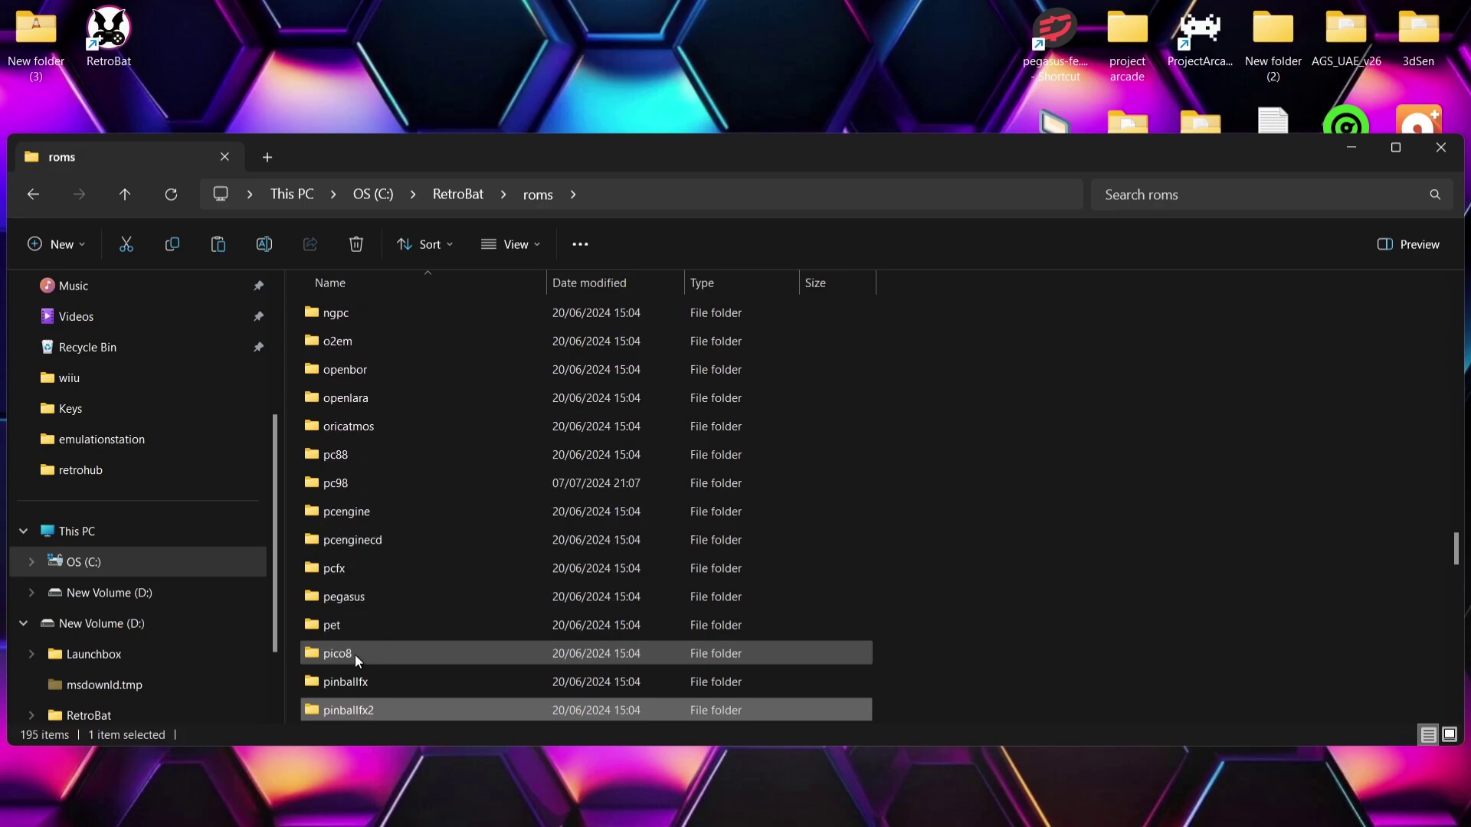
{"action": "key", "text": "Down"}
{"action": "key", "text": "Down"}
{"action": "key", "text": "Down"}
{"action": "key", "text": "Up"}
{"action": "key", "text": "Up"}
{"action": "key", "text": "Up"}
{"action": "key", "text": "Up"}
{"action": "key", "text": "Up"}
{"action": "key", "text": "Up"}
{"action": "key", "text": "Up"}
{"action": "key", "text": "Up"}
{"action": "key", "text": "Up"}
{"action": "key", "text": "Up"}
{"action": "key", "text": "Up"}
{"action": "key", "text": "Up"}
{"action": "key", "text": "Up"}
{"action": "key", "text": "Up"}
{"action": "key", "text": "Up"}
{"action": "key", "text": "Up"}
{"action": "key", "text": "Up"}
{"action": "key", "text": "Up"}
{"action": "key", "text": "Up"}
{"action": "key", "text": "Up"}
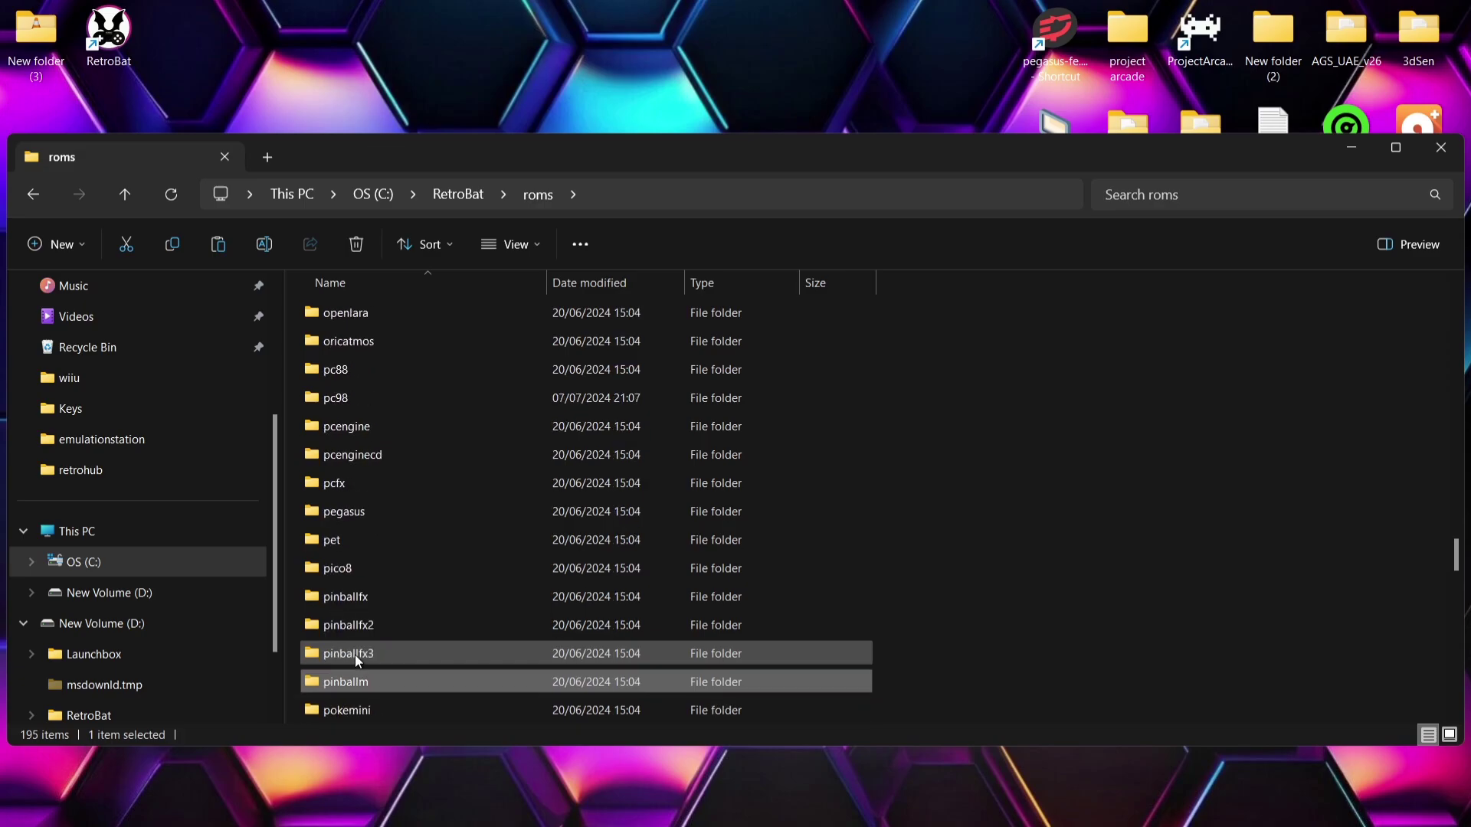
{"action": "key", "text": "Up"}
{"action": "key", "text": "Up"}
{"action": "key", "text": "Up"}
{"action": "key", "text": "Up"}
{"action": "key", "text": "Up"}
{"action": "key", "text": "Up"}
{"action": "key", "text": "Up"}
{"action": "key", "text": "Up"}
{"action": "key", "text": "Up"}
{"action": "key", "text": "Up"}
{"action": "key", "text": "Up"}
{"action": "key", "text": "Up"}
{"action": "key", "text": "Up"}
{"action": "key", "text": "Up"}
{"action": "key", "text": "Up"}
{"action": "key", "text": "Up"}
{"action": "key", "text": "Up"}
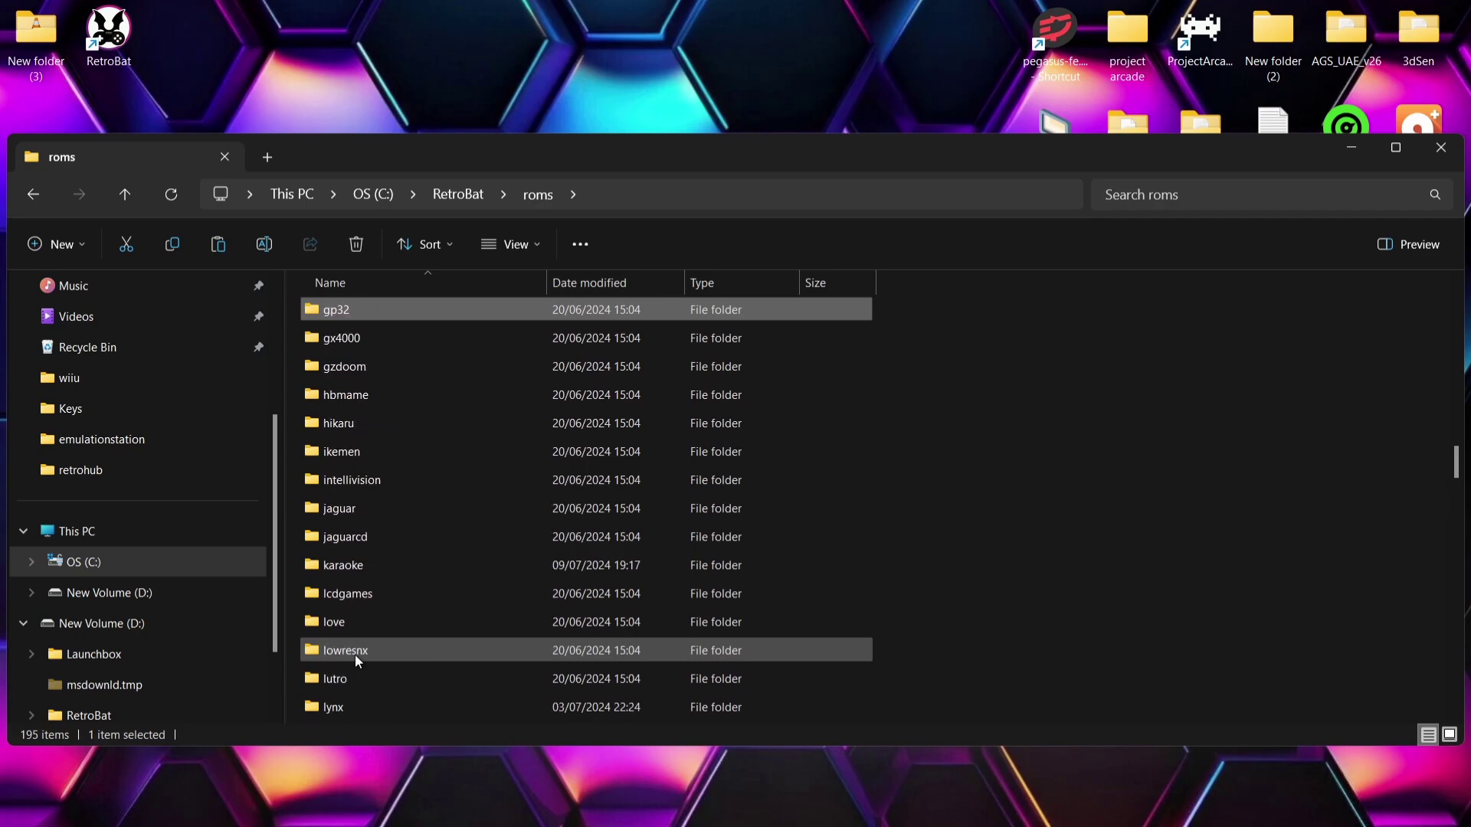
{"action": "key", "text": "Down"}
{"action": "key", "text": "Down"}
{"action": "key", "text": "Down"}
{"action": "key", "text": "Down"}
{"action": "key", "text": "Down"}
{"action": "key", "text": "Down"}
{"action": "key", "text": "Down"}
{"action": "key", "text": "Down"}
{"action": "key", "text": "Down"}
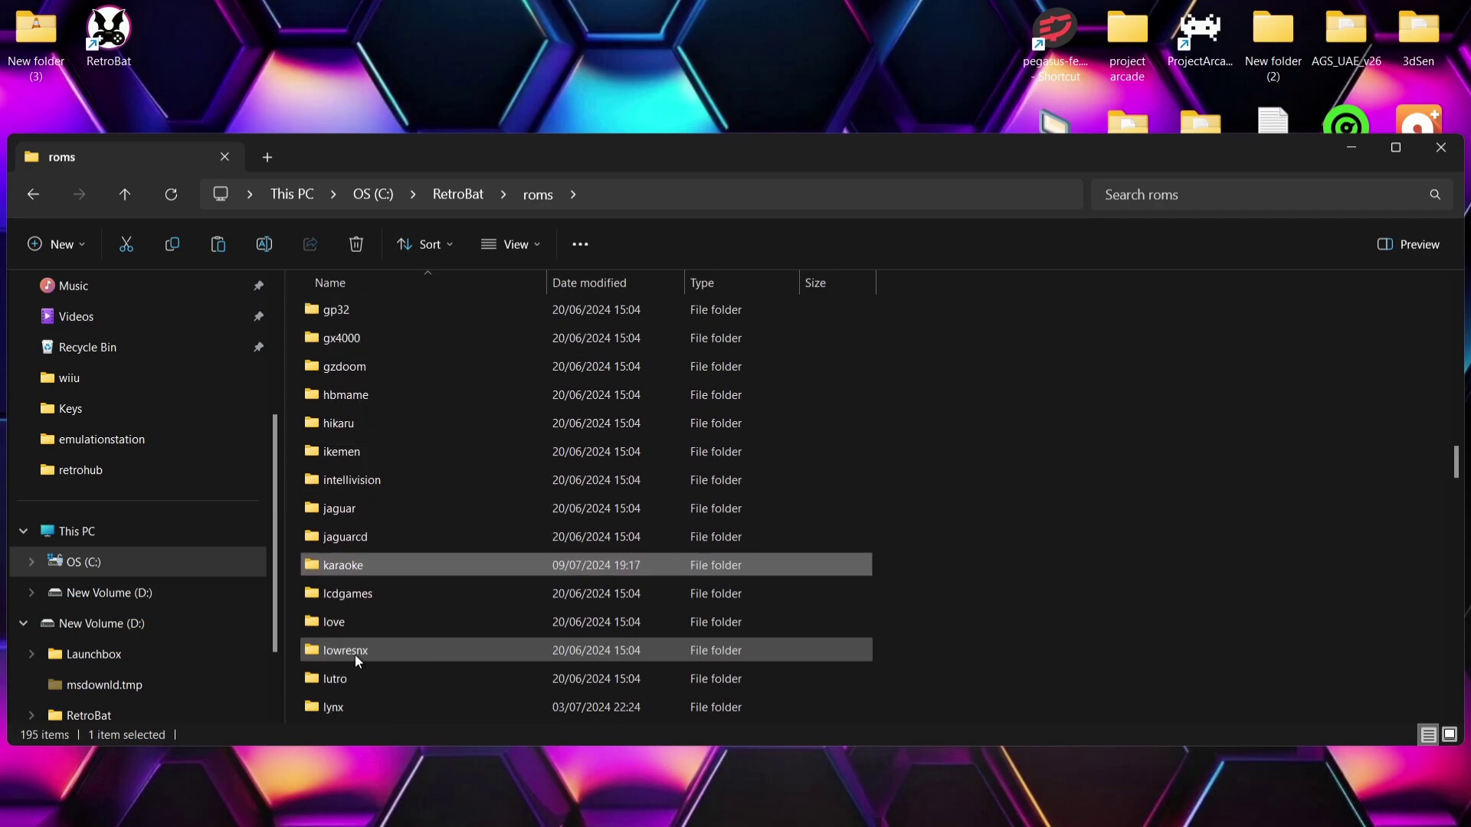
Open the karaoke folder and arrange it beside New folder (3), widening the Name column.
{"action": "double_click", "coordinate": [364, 564]}
{"action": "left_click_drag", "start_coordinate": [397, 161], "coordinate": [976, 115]}
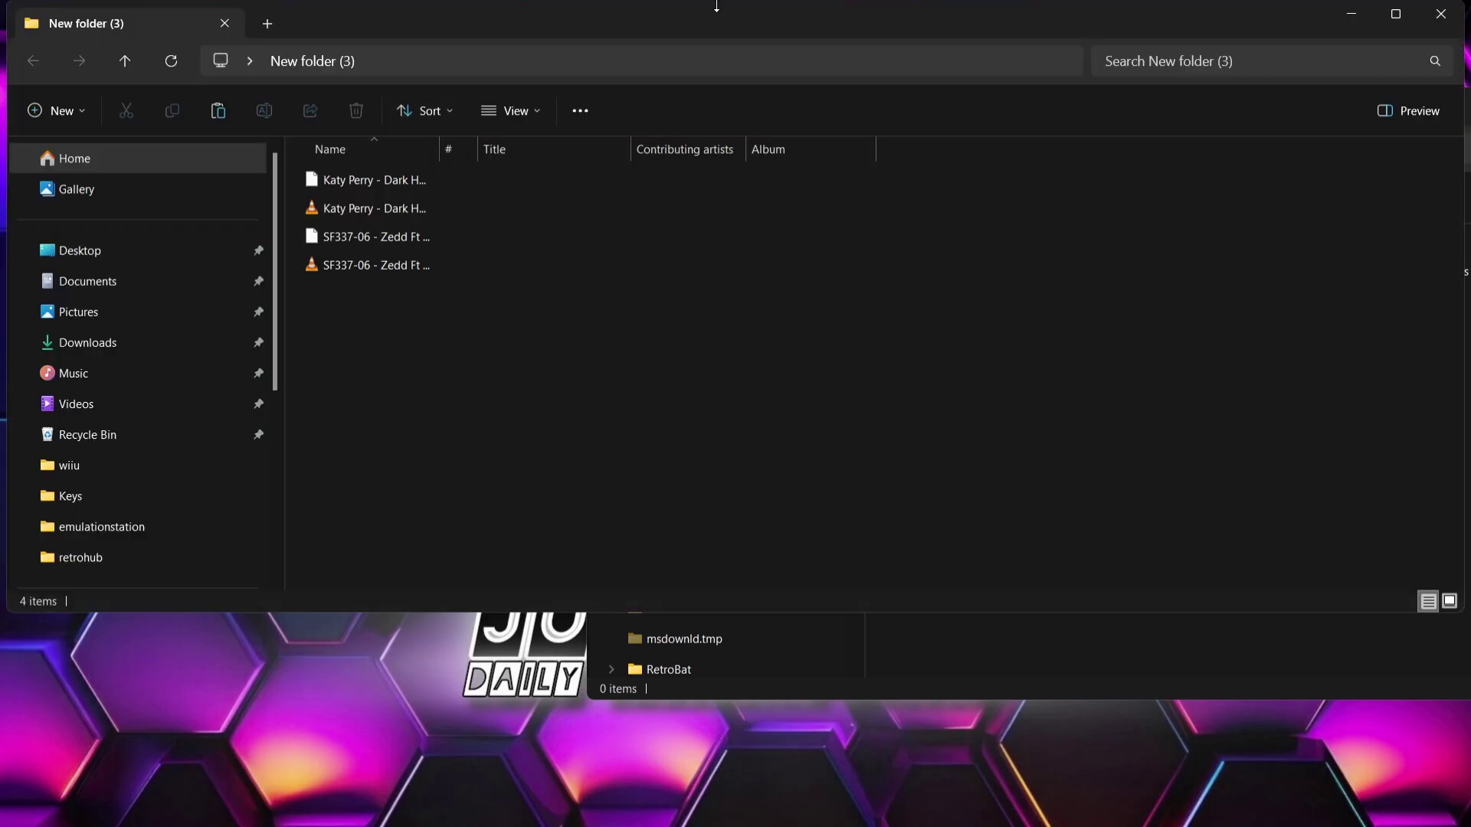
{"action": "left_click_drag", "start_coordinate": [1463, 156], "coordinate": [560, 303]}
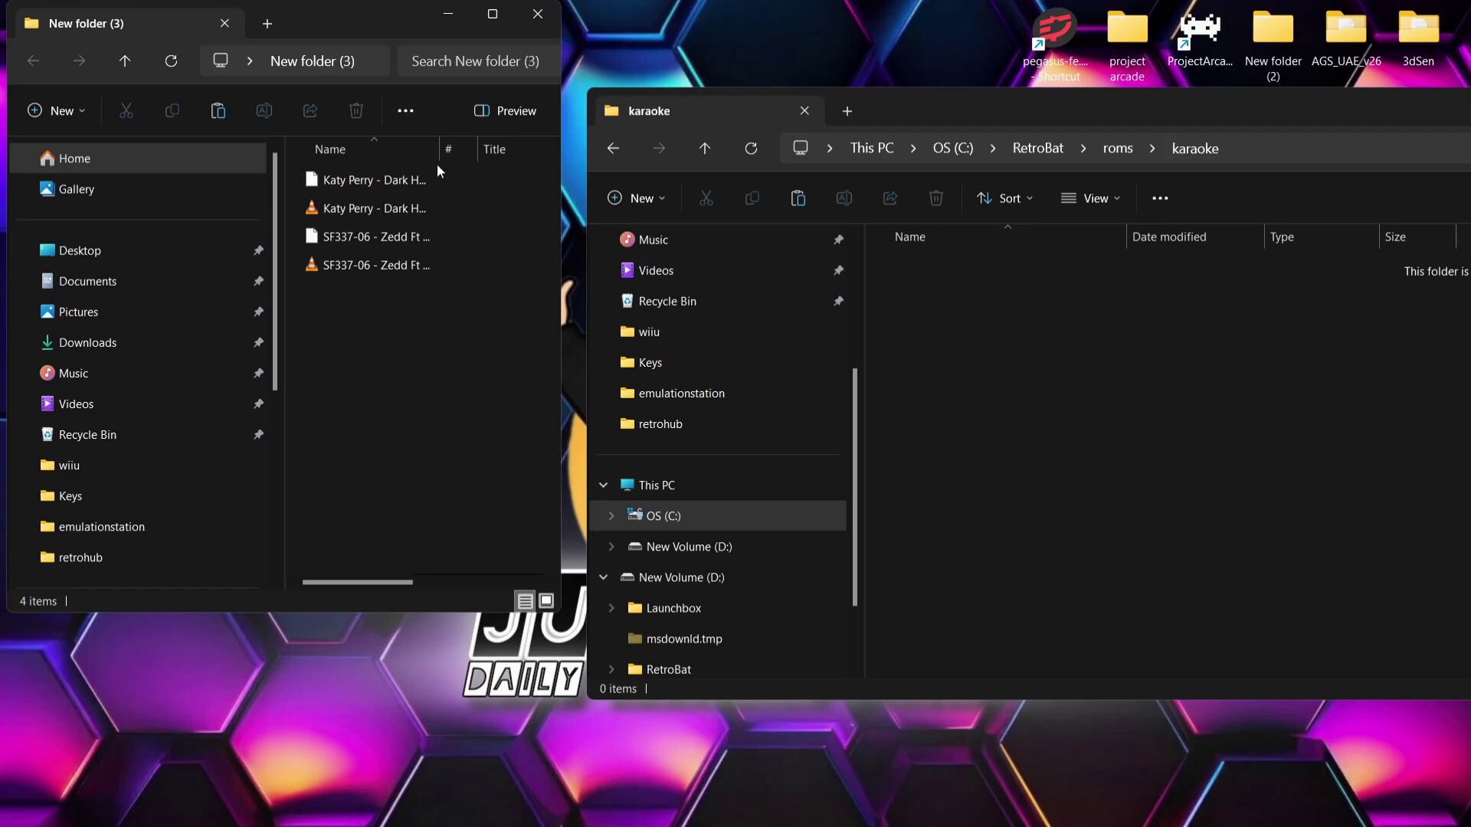
{"action": "left_click_drag", "start_coordinate": [442, 146], "coordinate": [548, 235]}
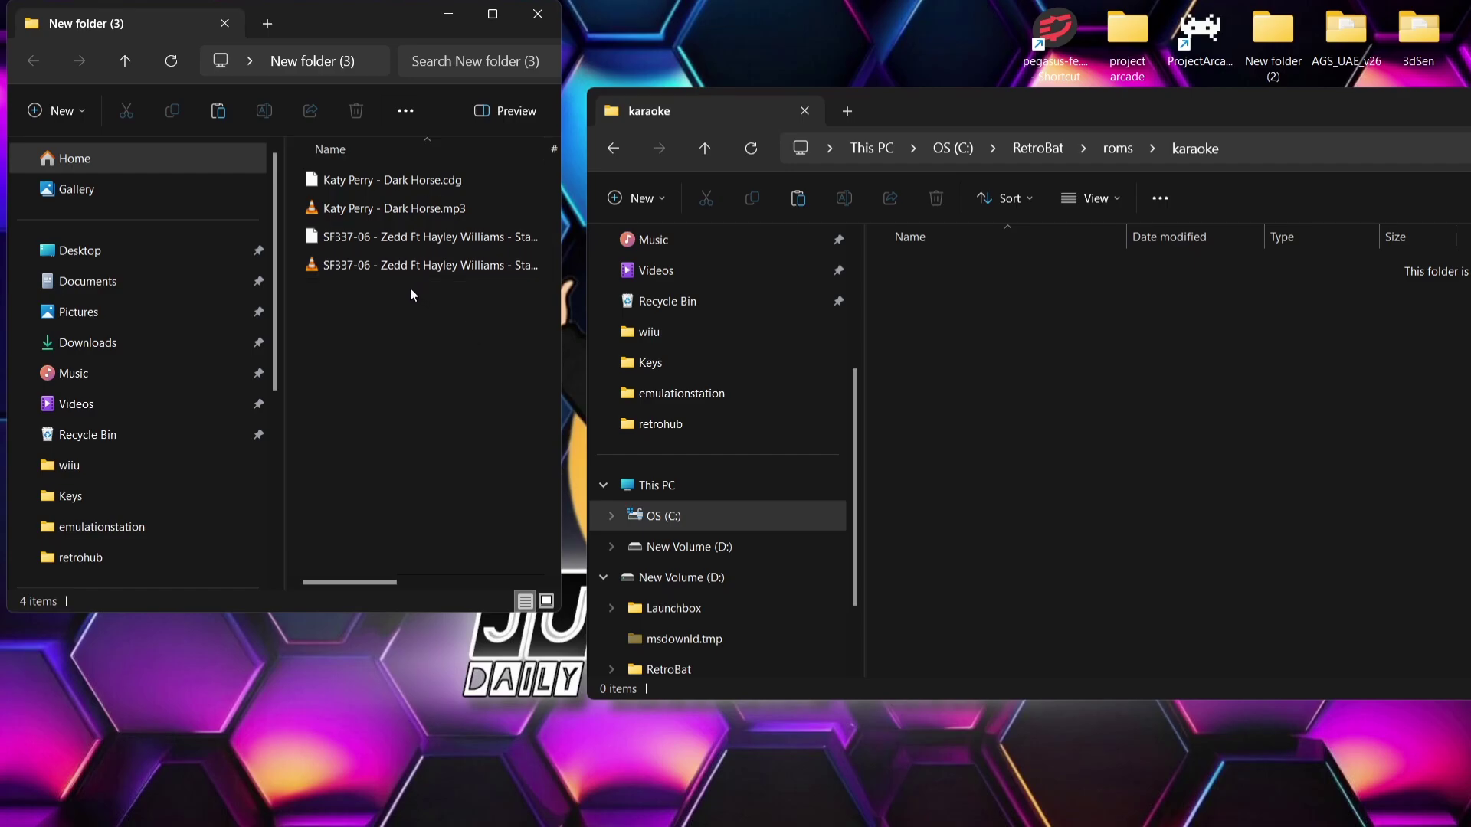
Move the four Dark Horse and Zedd CDG/MP3 files into karaoke, then close New folder (3).
{"action": "left_click_drag", "start_coordinate": [407, 281], "coordinate": [353, 153]}
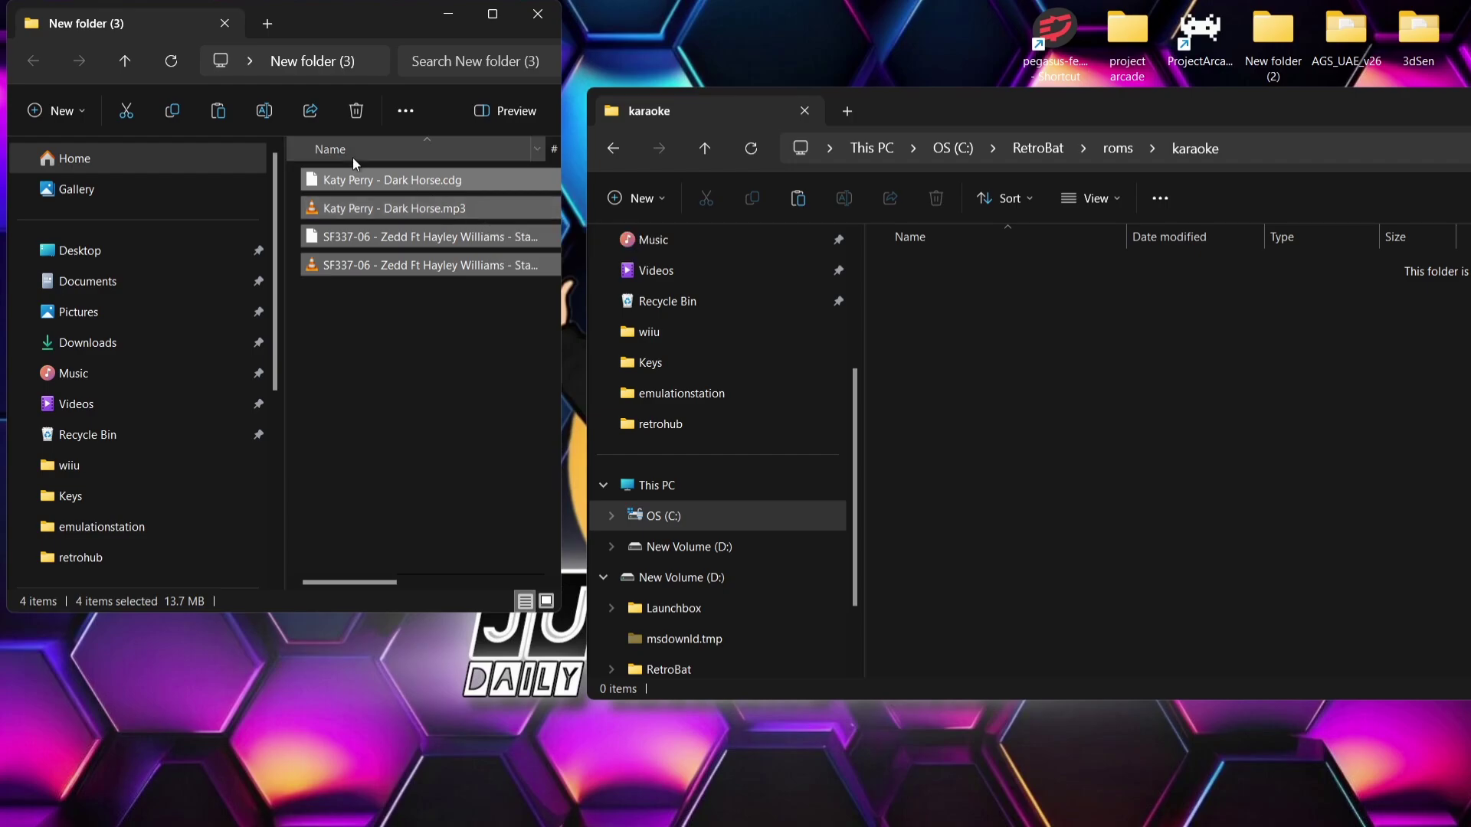
{"action": "left_click_drag", "start_coordinate": [341, 179], "coordinate": [1015, 355]}
{"action": "left_click", "coordinate": [1018, 377]}
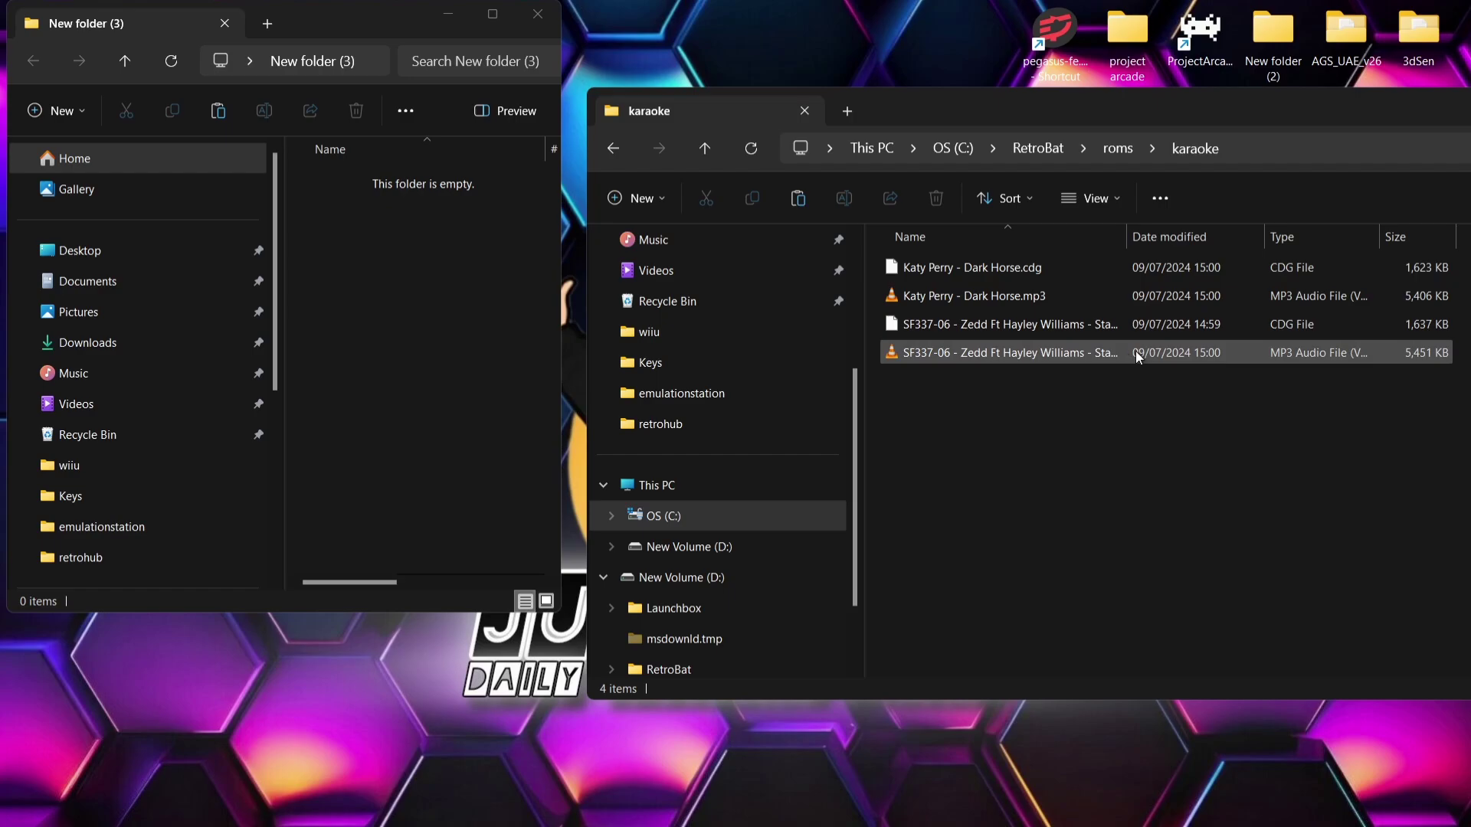
{"action": "left_click", "coordinate": [538, 14]}
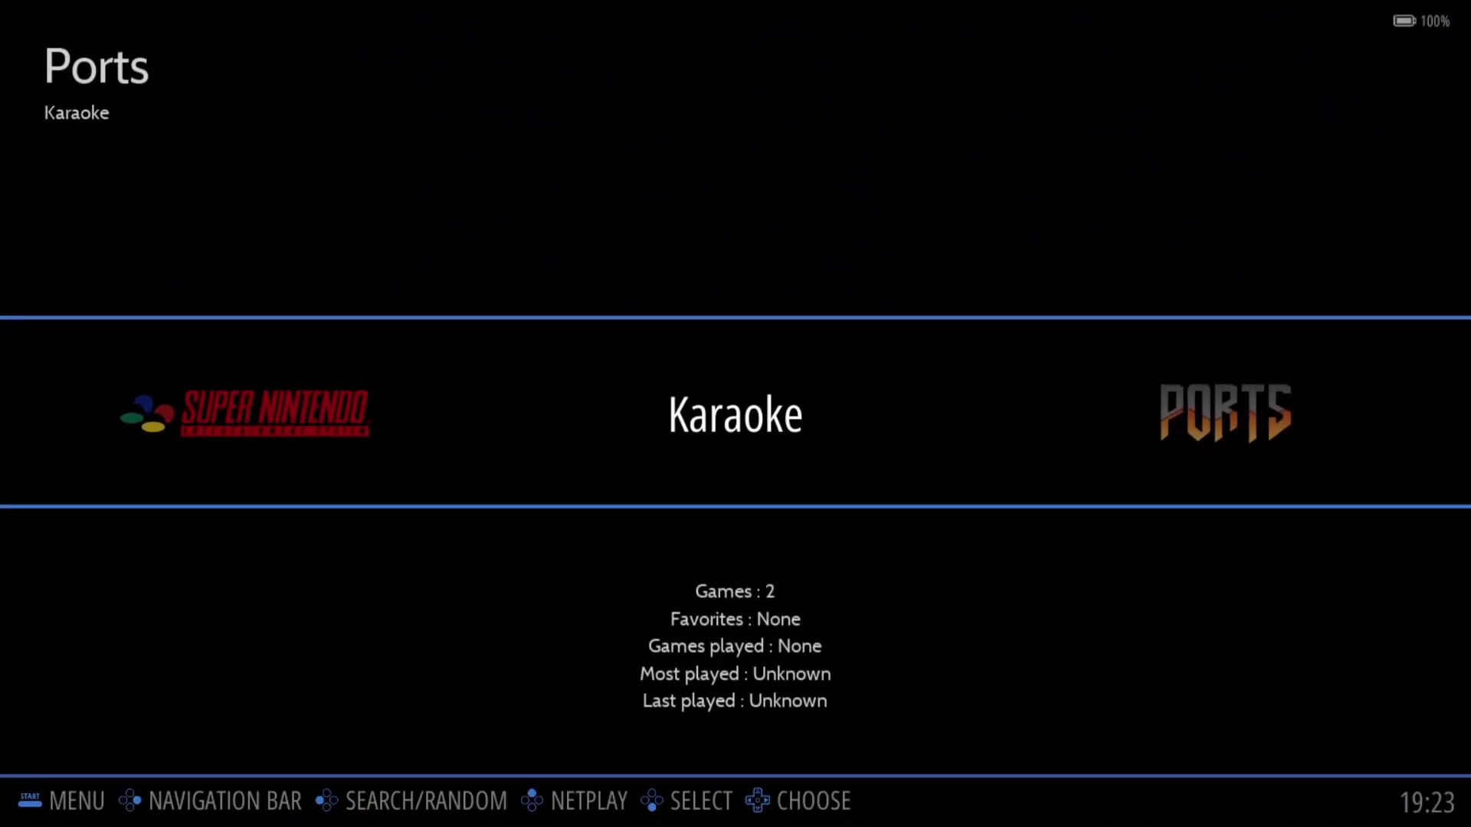
Enter the Karaoke song list, toggle between Dark Horse and Stay The Night, and open the main menu.
{"action": "key", "text": "Return"}
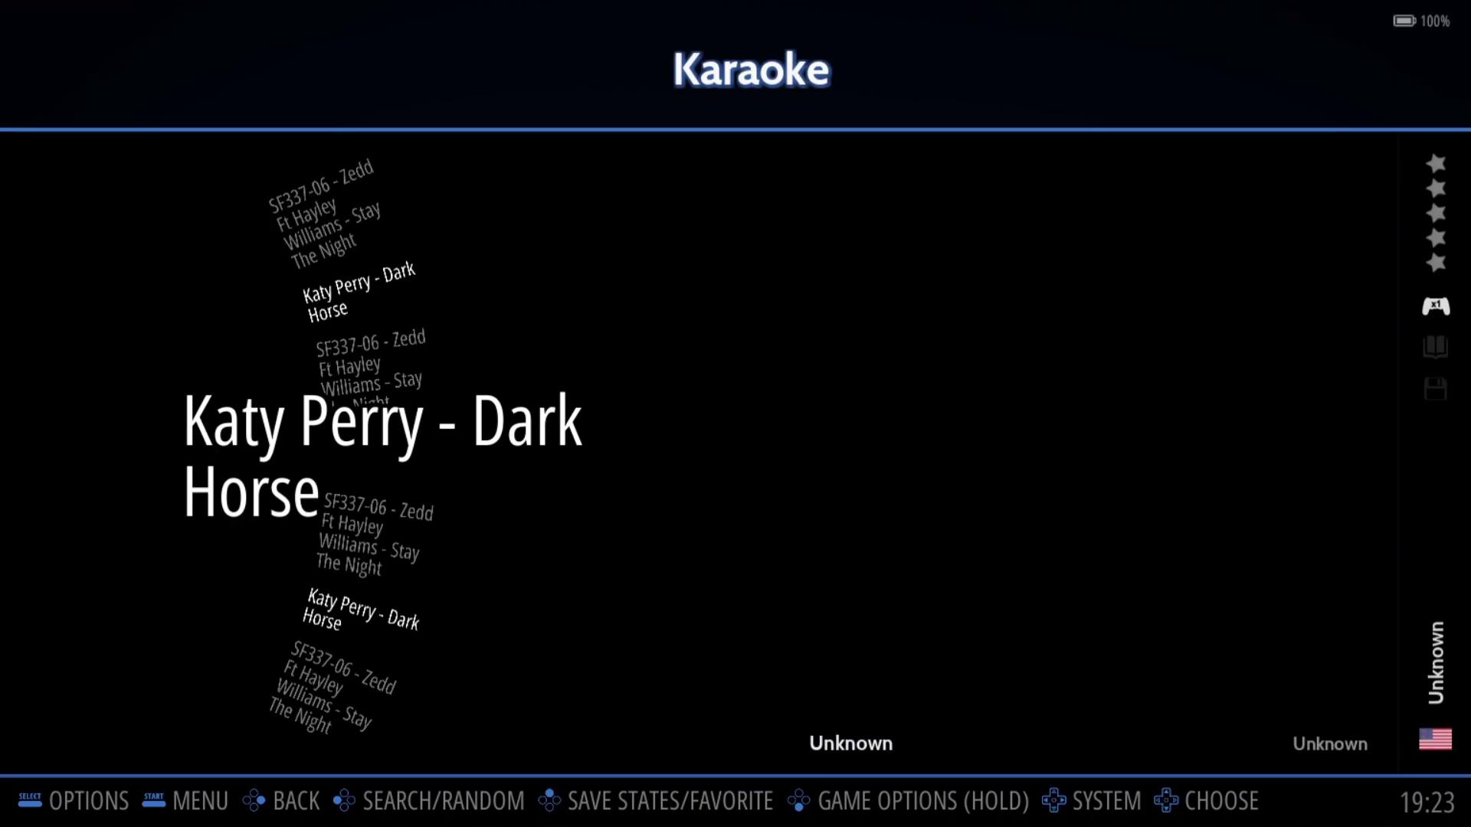
{"action": "key", "text": "Down"}
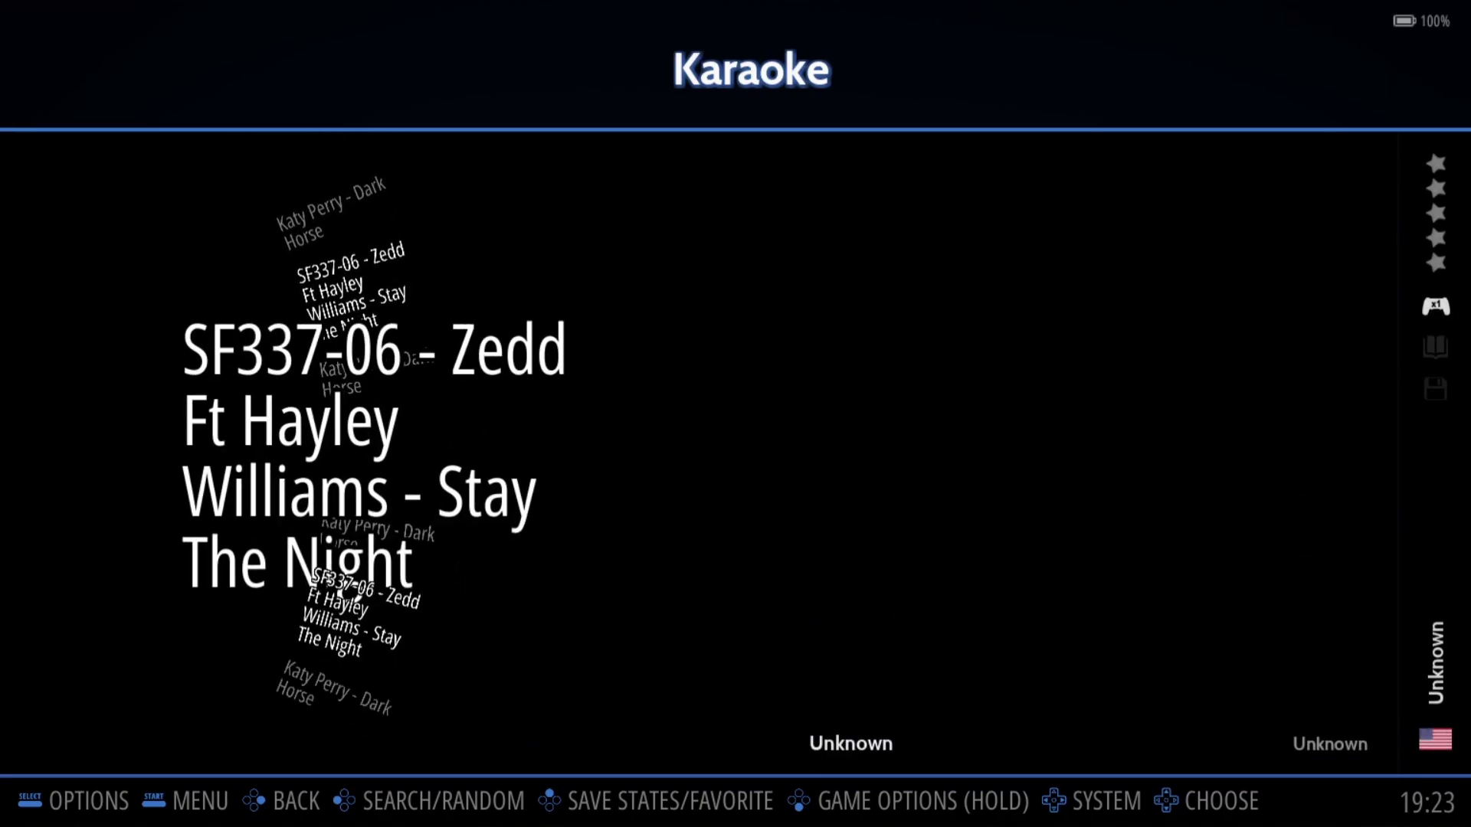
{"action": "key", "text": "Down"}
{"action": "key", "text": "Down"}
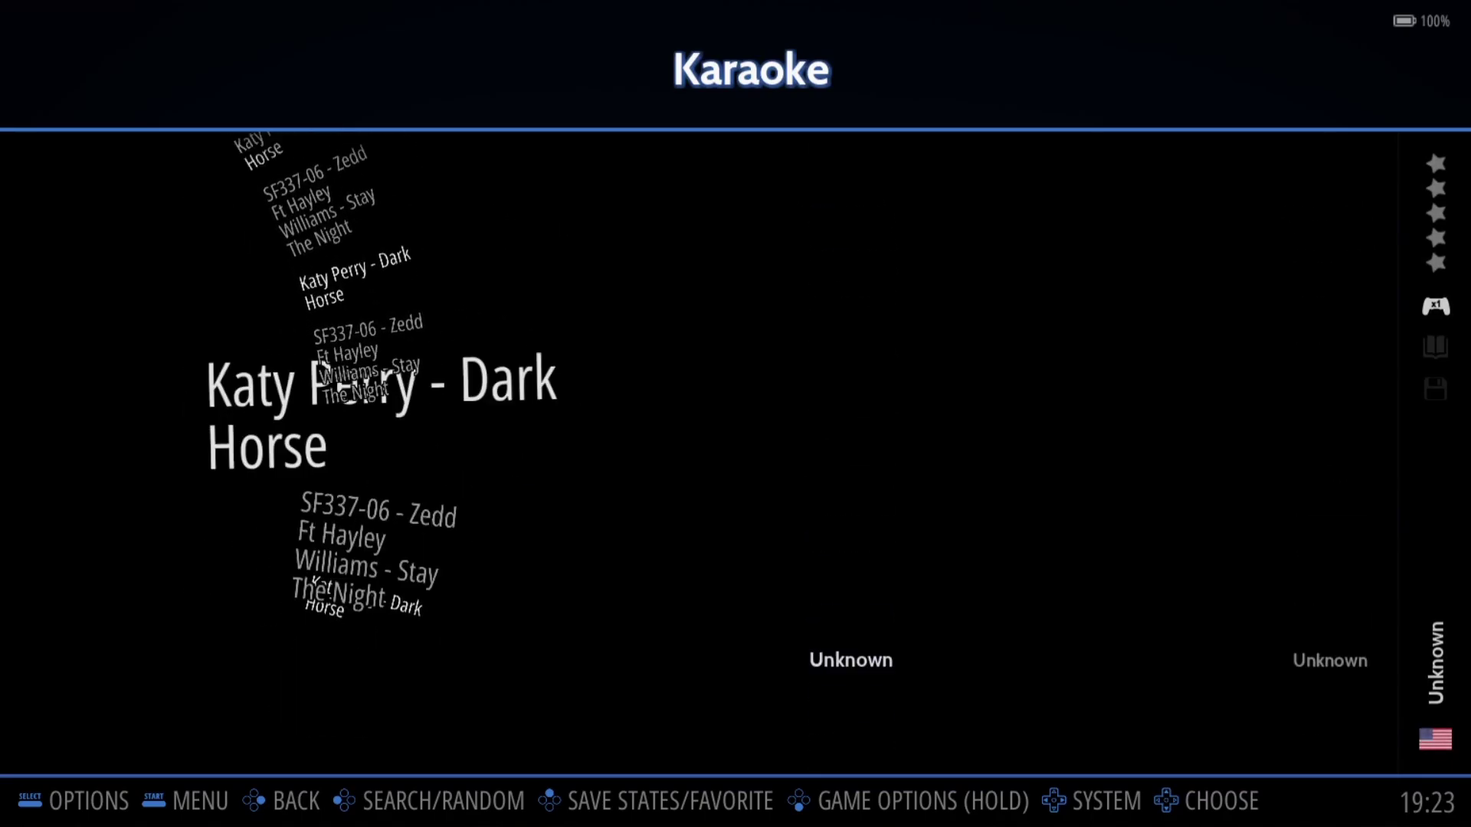
{"action": "key", "text": "Down"}
{"action": "key", "text": "Escape"}
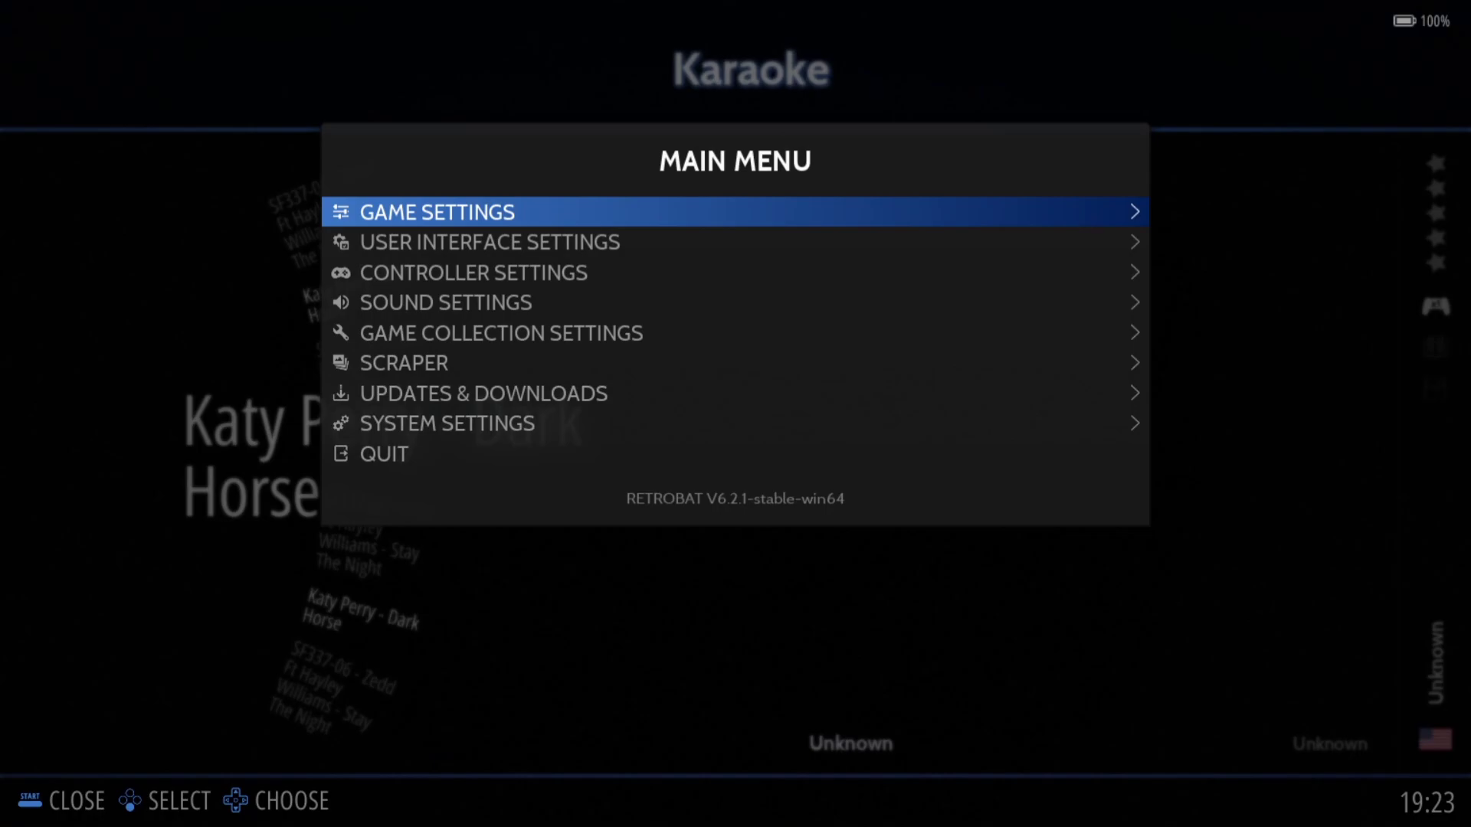
{"action": "key", "text": "Down"}
{"action": "key", "text": "Down"}
{"action": "key", "text": "Down"}
{"action": "key", "text": "Down"}
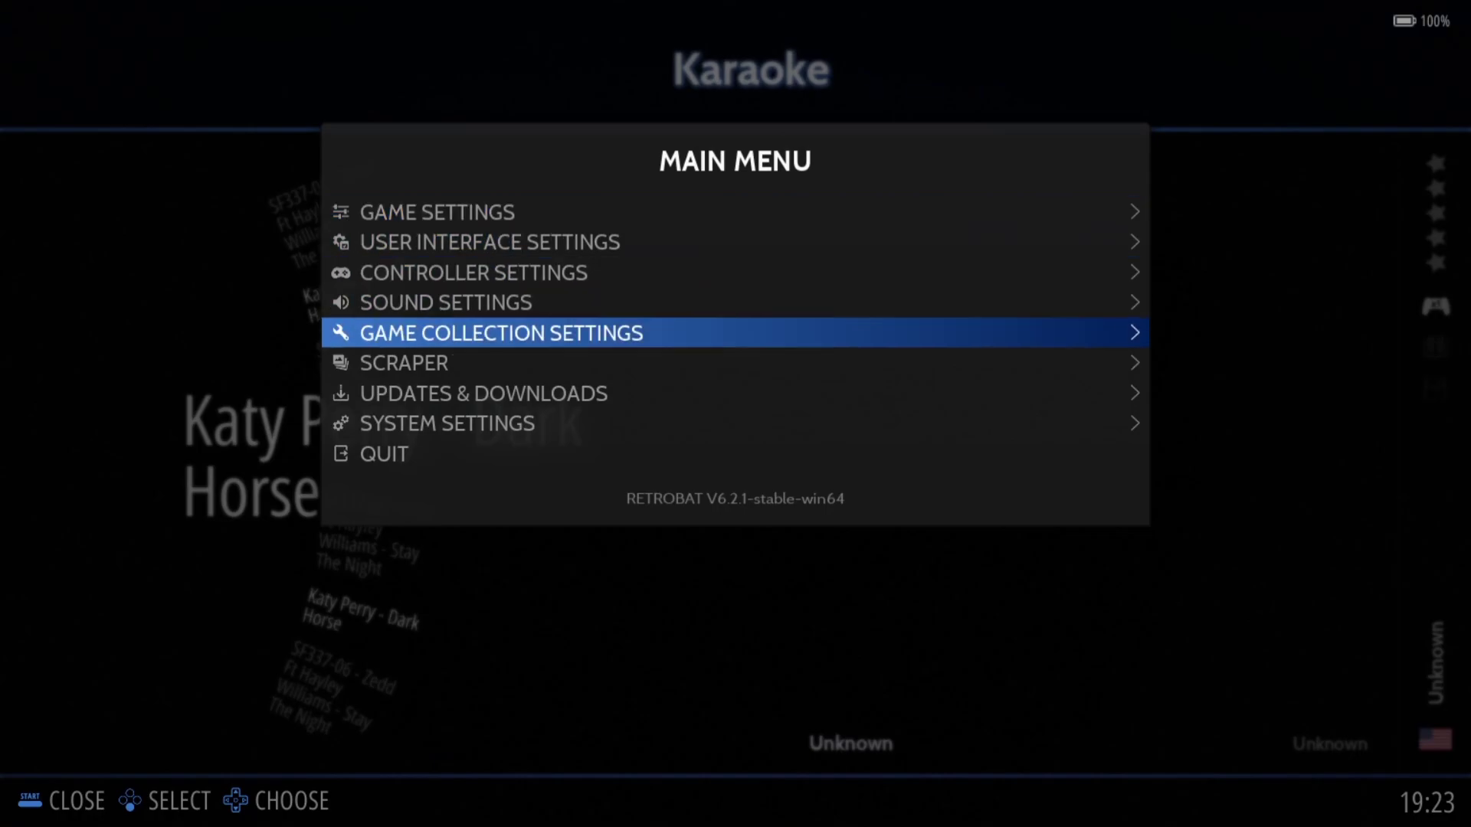
Check the Scraper's Systems Included list, then back out of the menus.
{"action": "key", "text": "Down"}
{"action": "key", "text": "Return"}
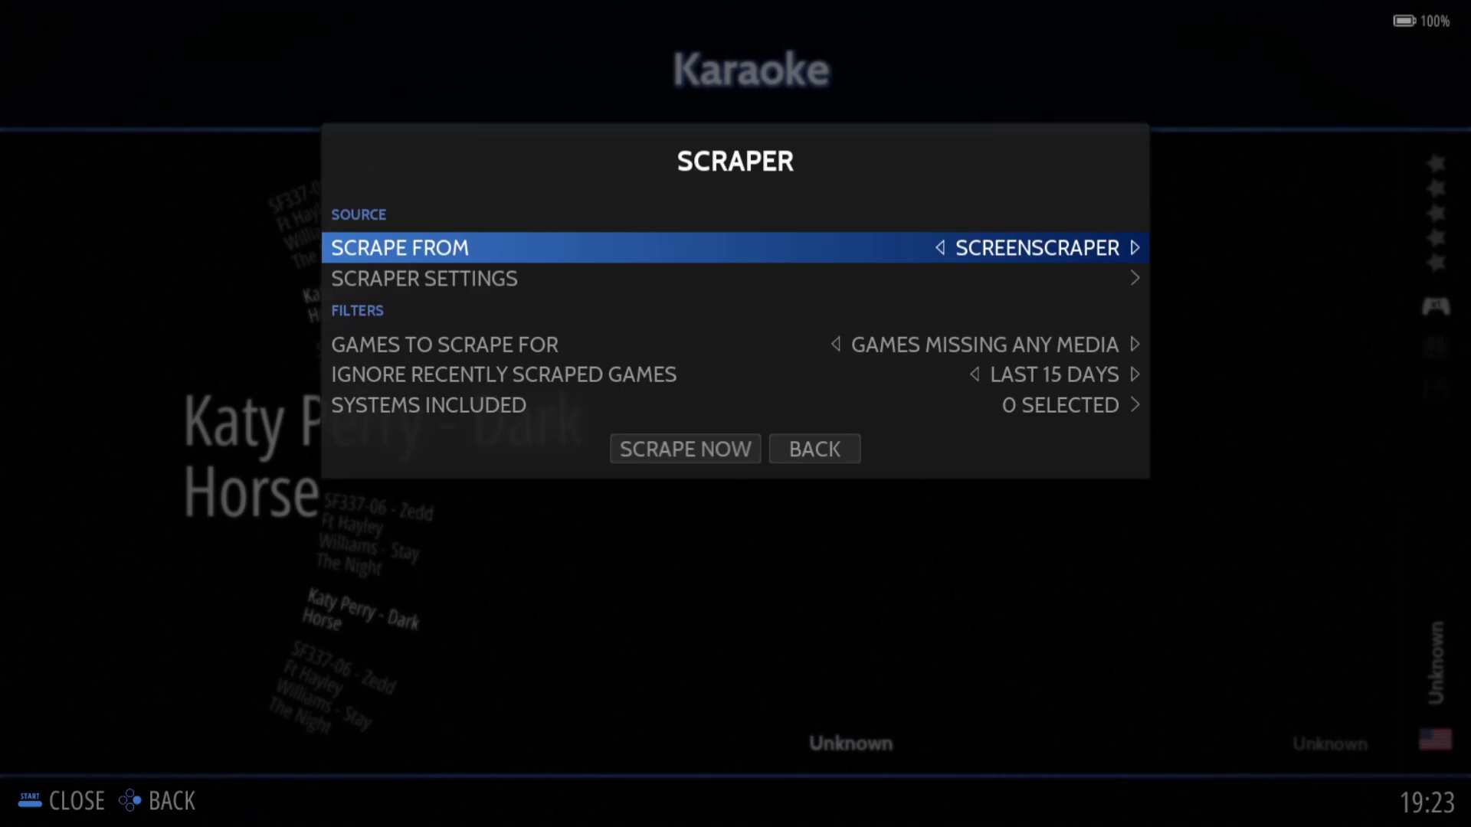
{"action": "key", "text": "Down"}
{"action": "key", "text": "Down"}
{"action": "key", "text": "Down"}
{"action": "key", "text": "Down"}
{"action": "key", "text": "Return"}
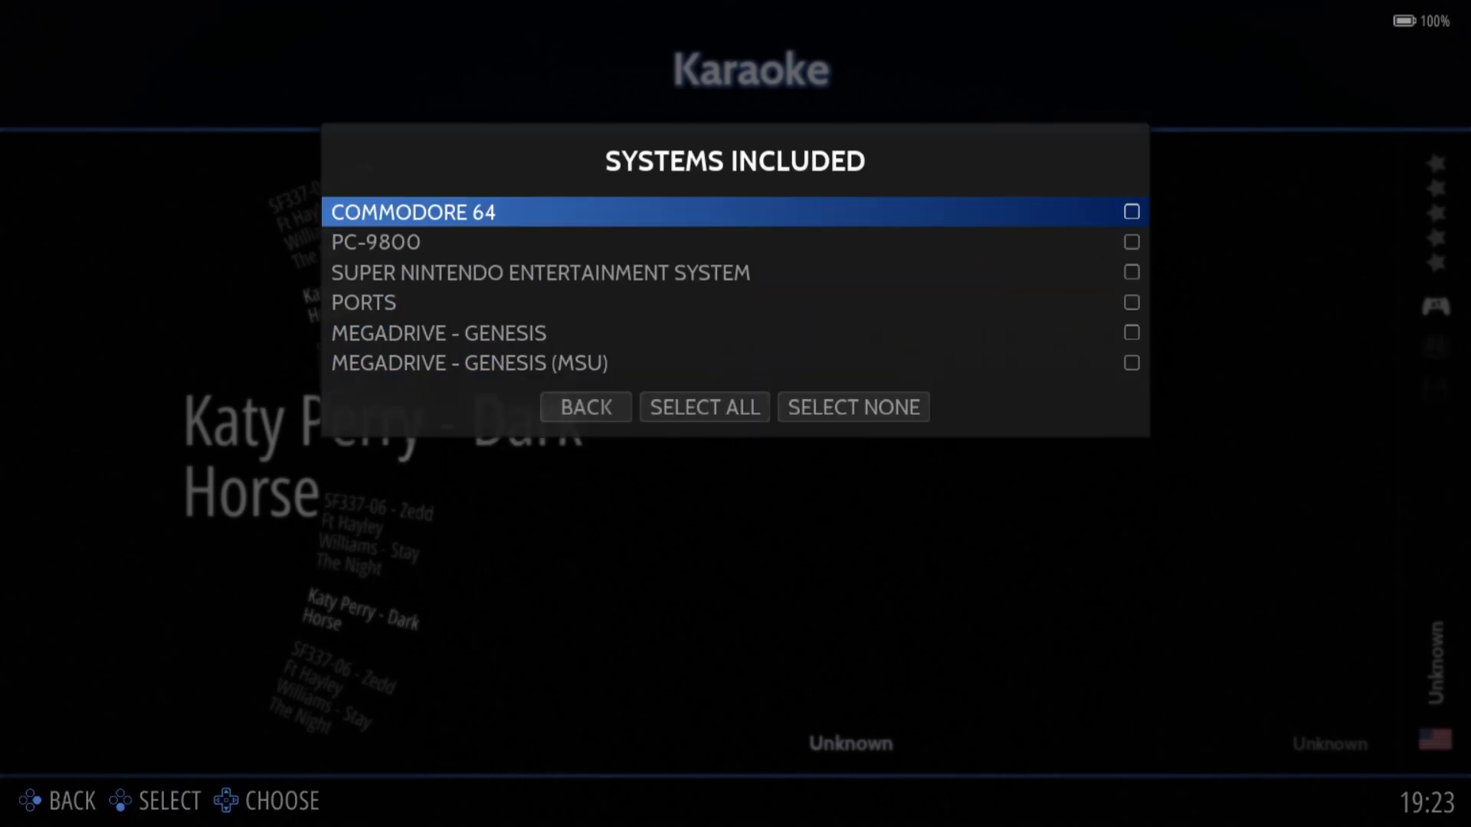
{"action": "key", "text": "Escape"}
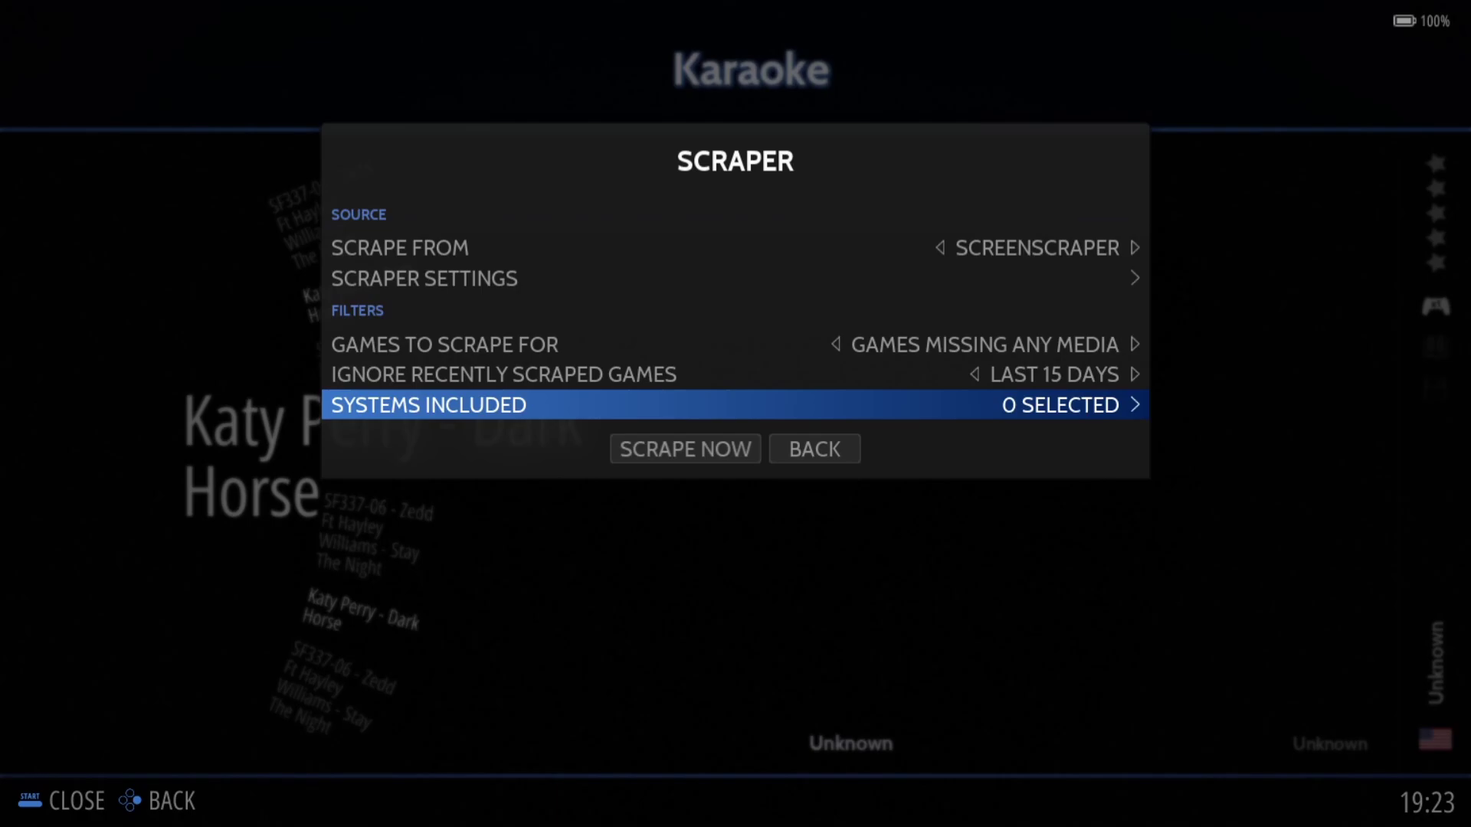
{"action": "key", "text": "Escape"}
Review the Karaoke Advanced System Options, then close the settings.
{"action": "key", "text": "BackSpace"}
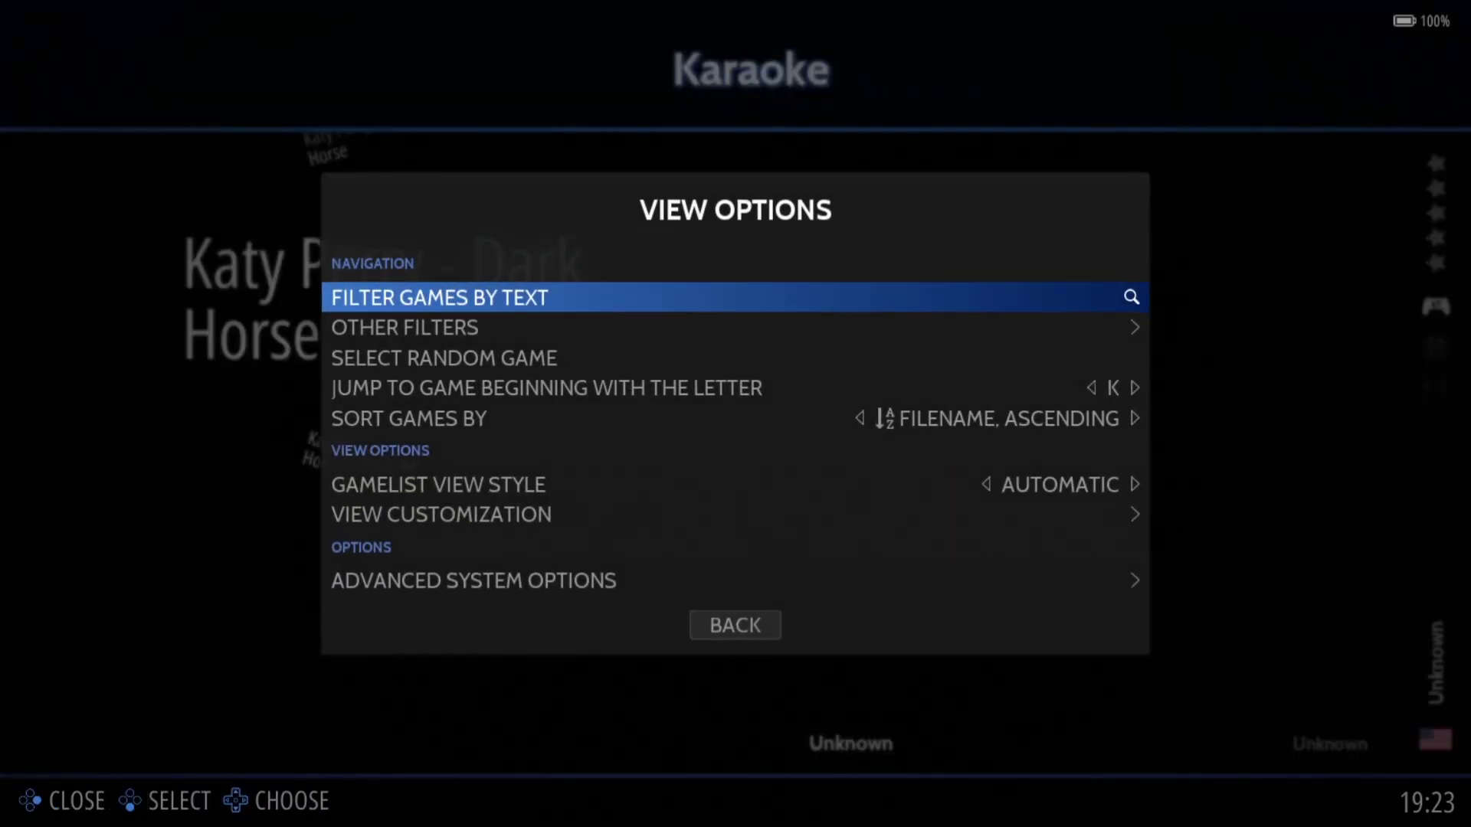
{"action": "key", "text": "Up"}
{"action": "key", "text": "Up"}
{"action": "key", "text": "Return"}
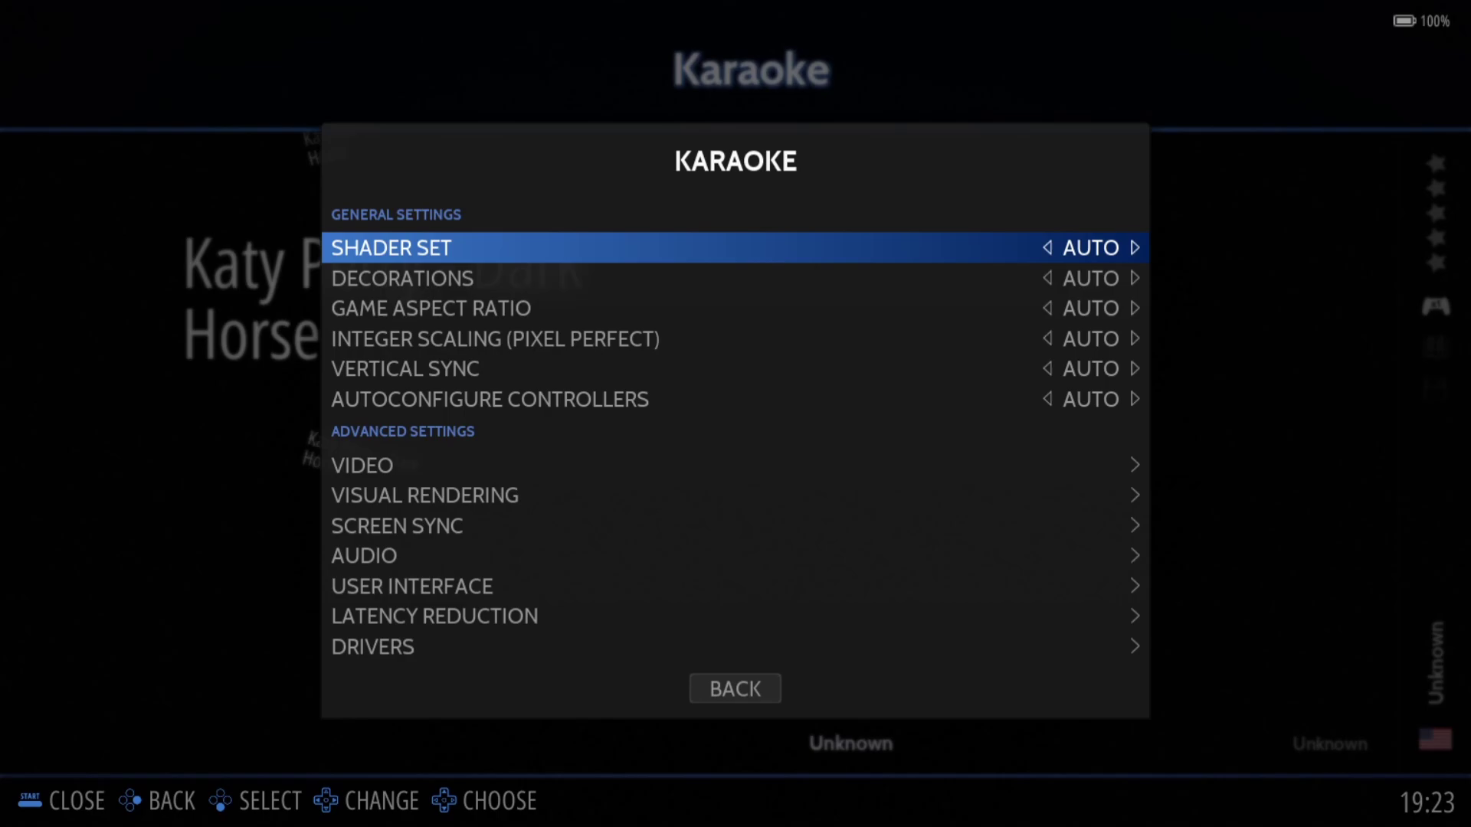
{"action": "key", "text": "Escape"}
{"action": "key", "text": "Escape"}
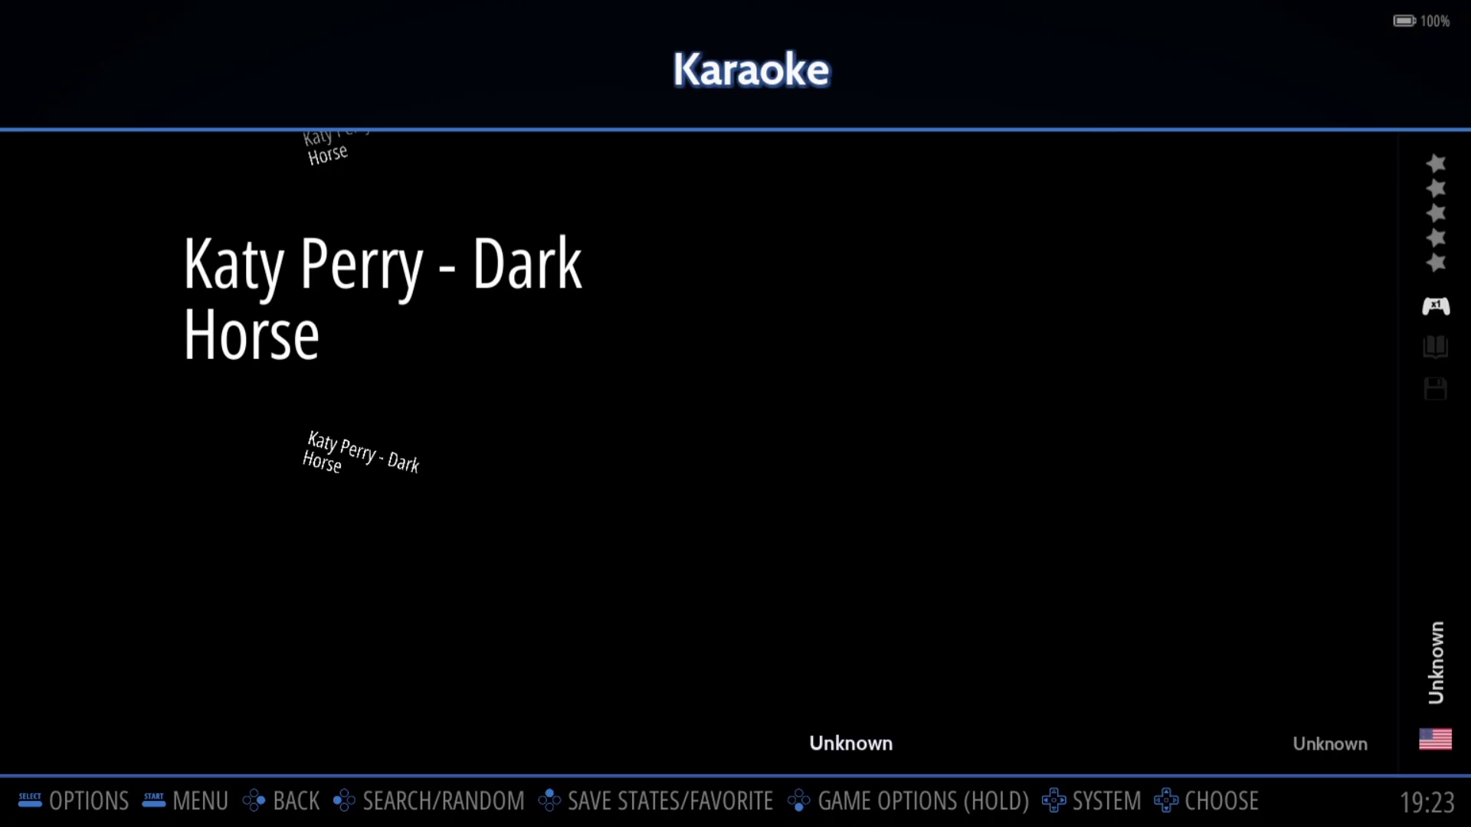
Launch Katy Perry - Dark Horse, install the pocketcdg core, fast-forward, then exit to the list.
{"action": "key", "text": "Return"}
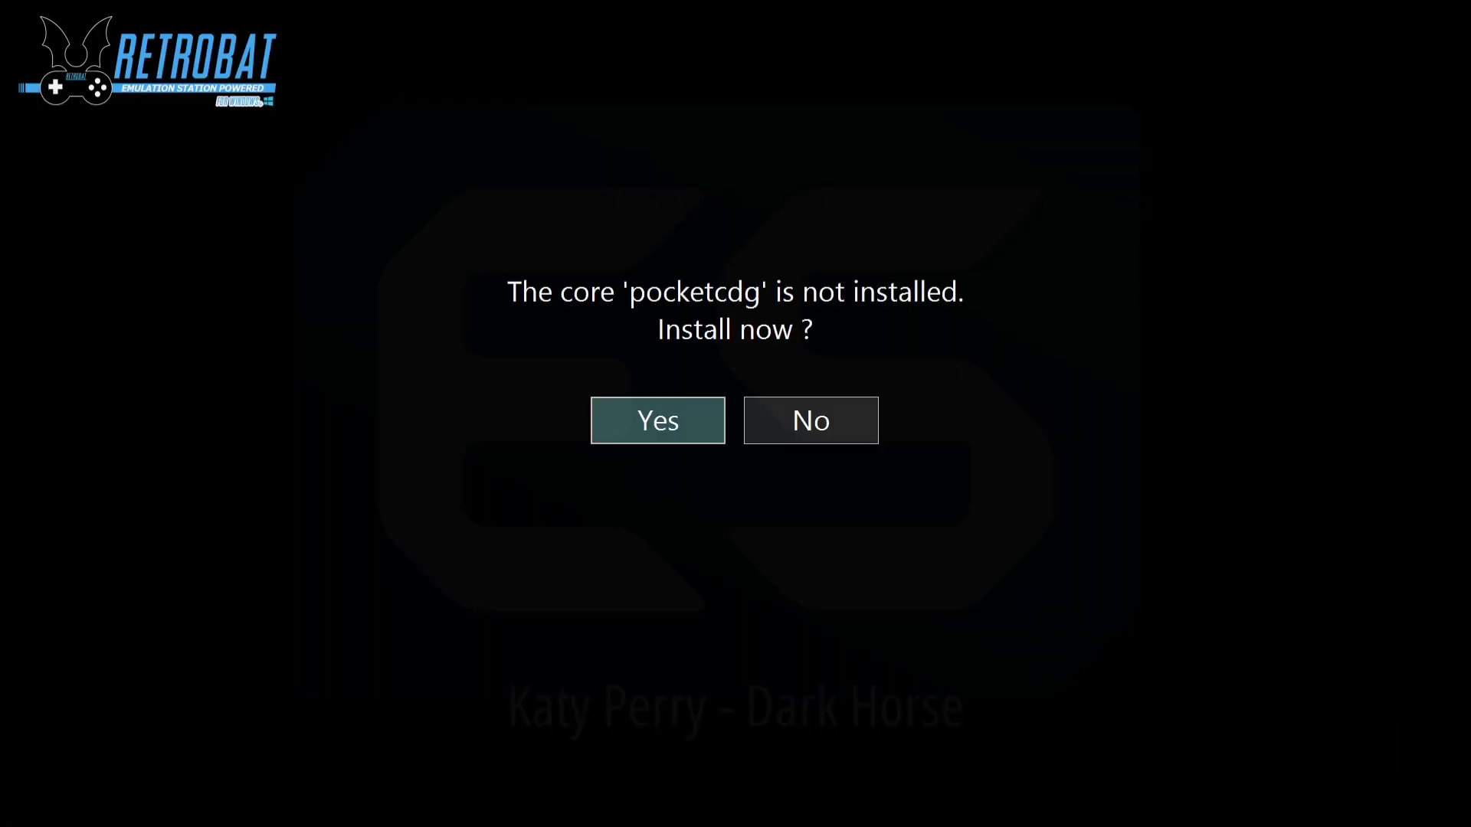
{"action": "left_click", "coordinate": [677, 430]}
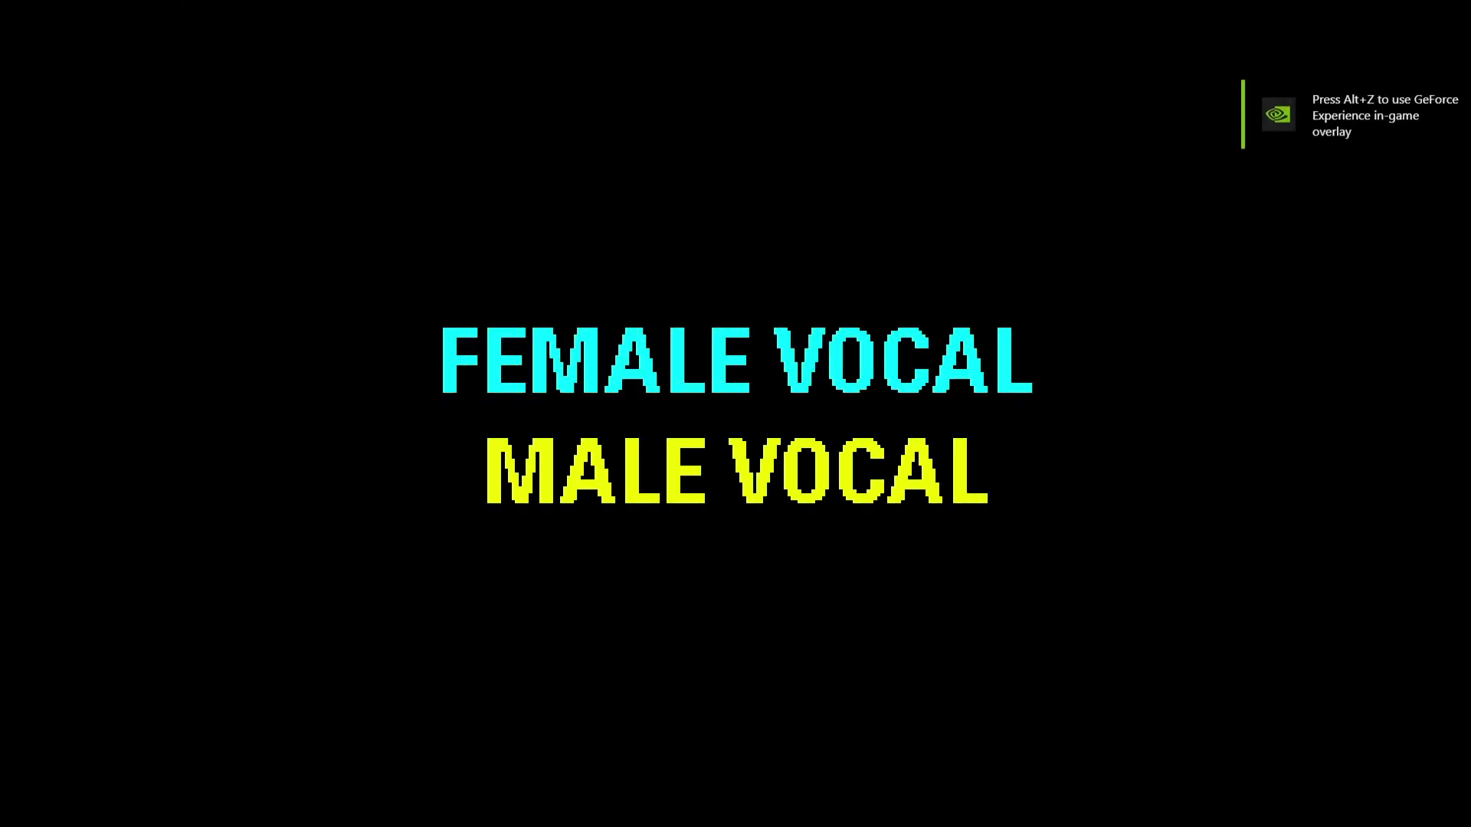
{"action": "key", "text": "Right"}
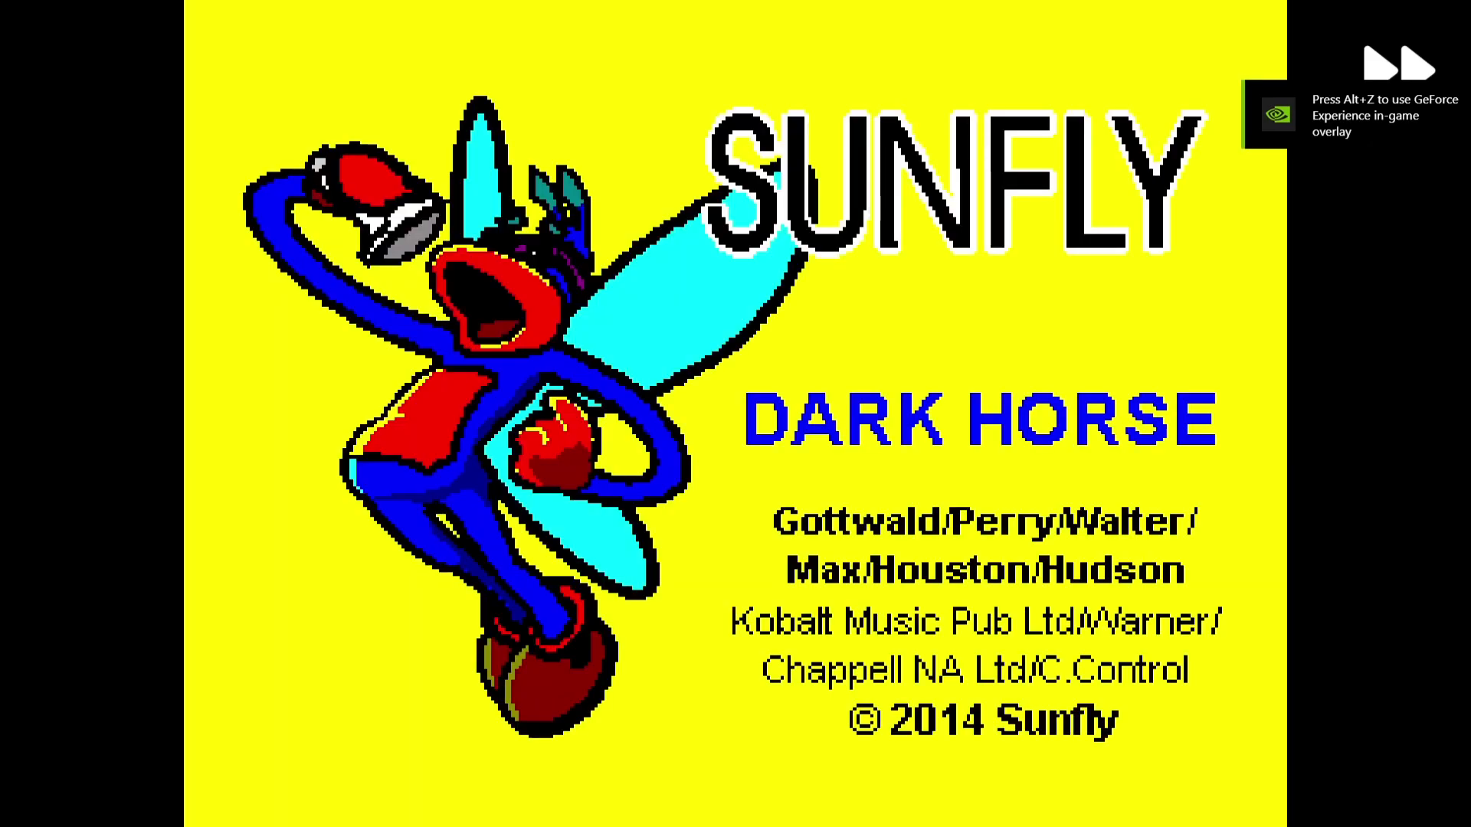
{"action": "key", "text": "Escape"}
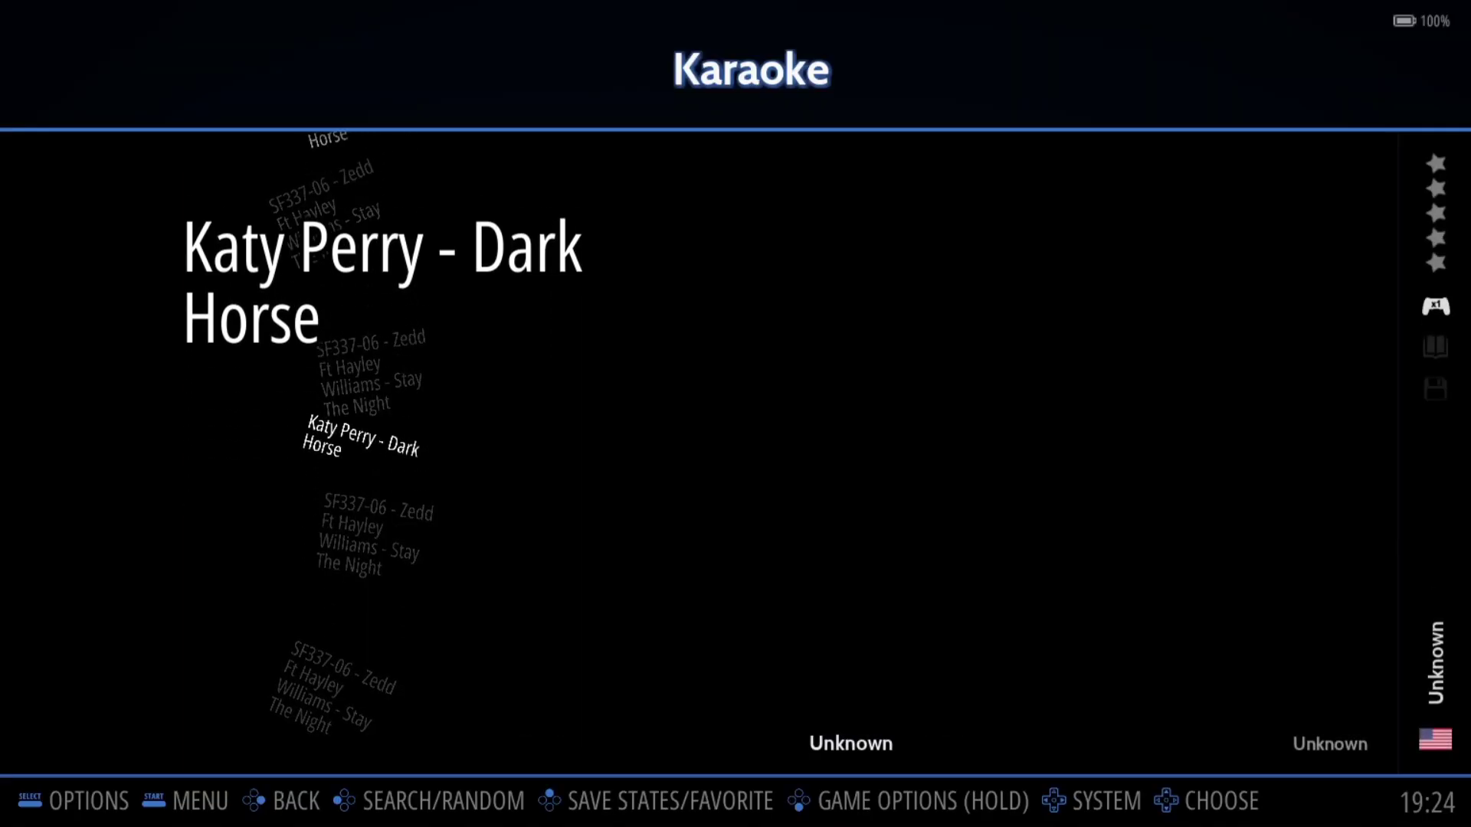
Play SF337-06 - Zedd Ft Hayley Williams - Stay The Night, then exit back to the list.
{"action": "key", "text": "Down"}
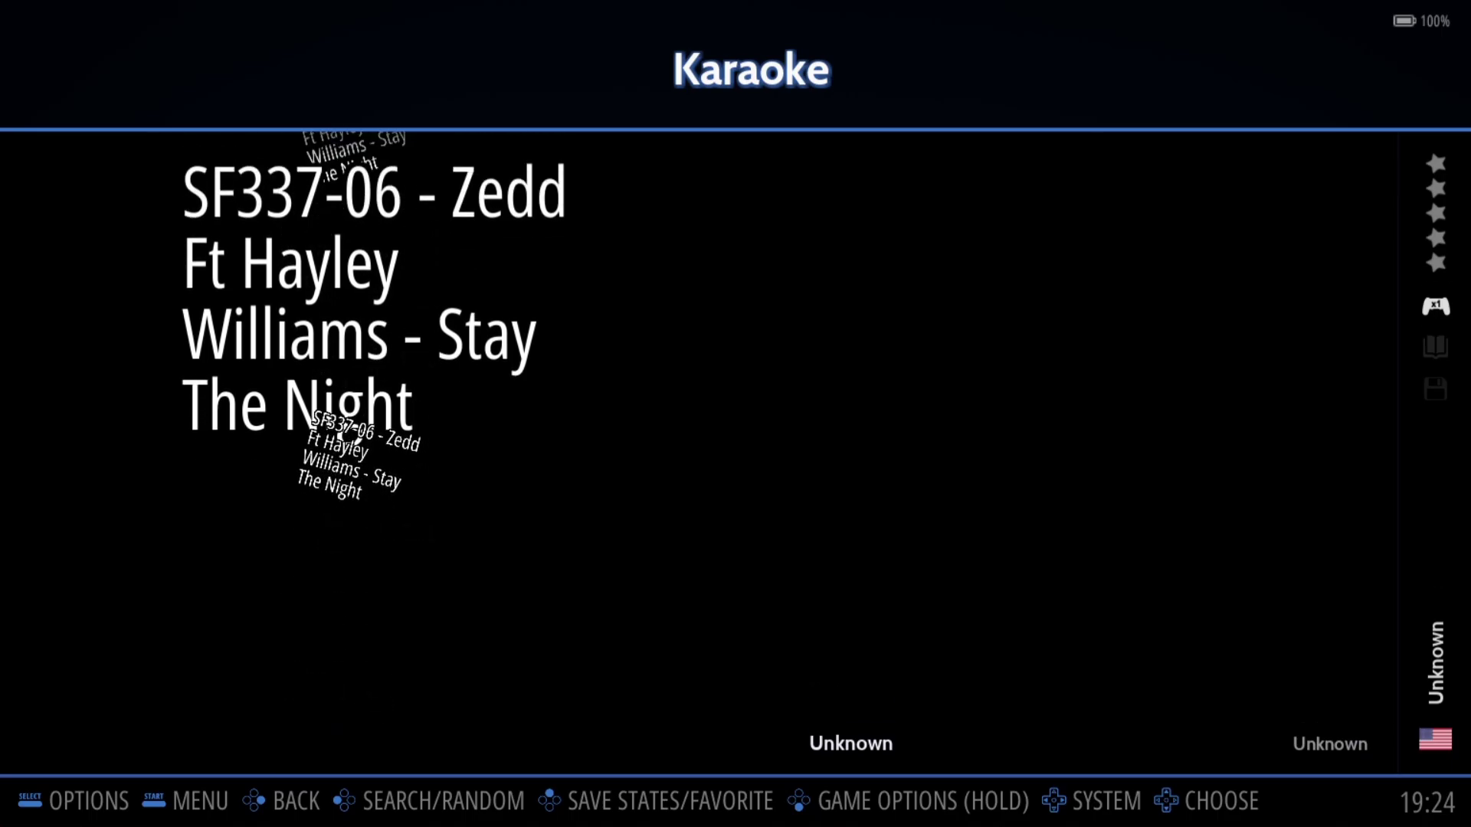
{"action": "key", "text": "Return"}
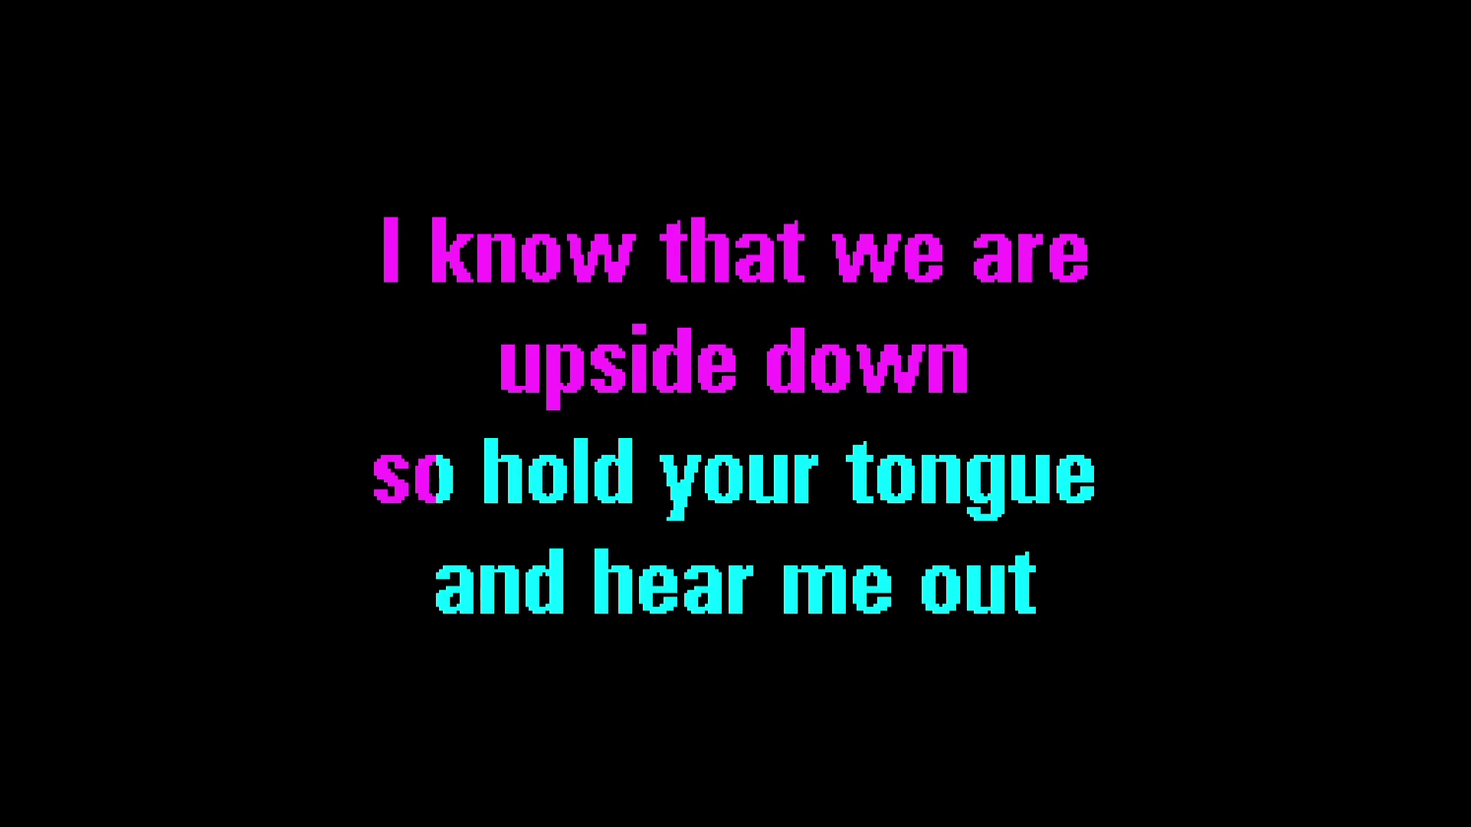
{"action": "key", "text": "Escape"}
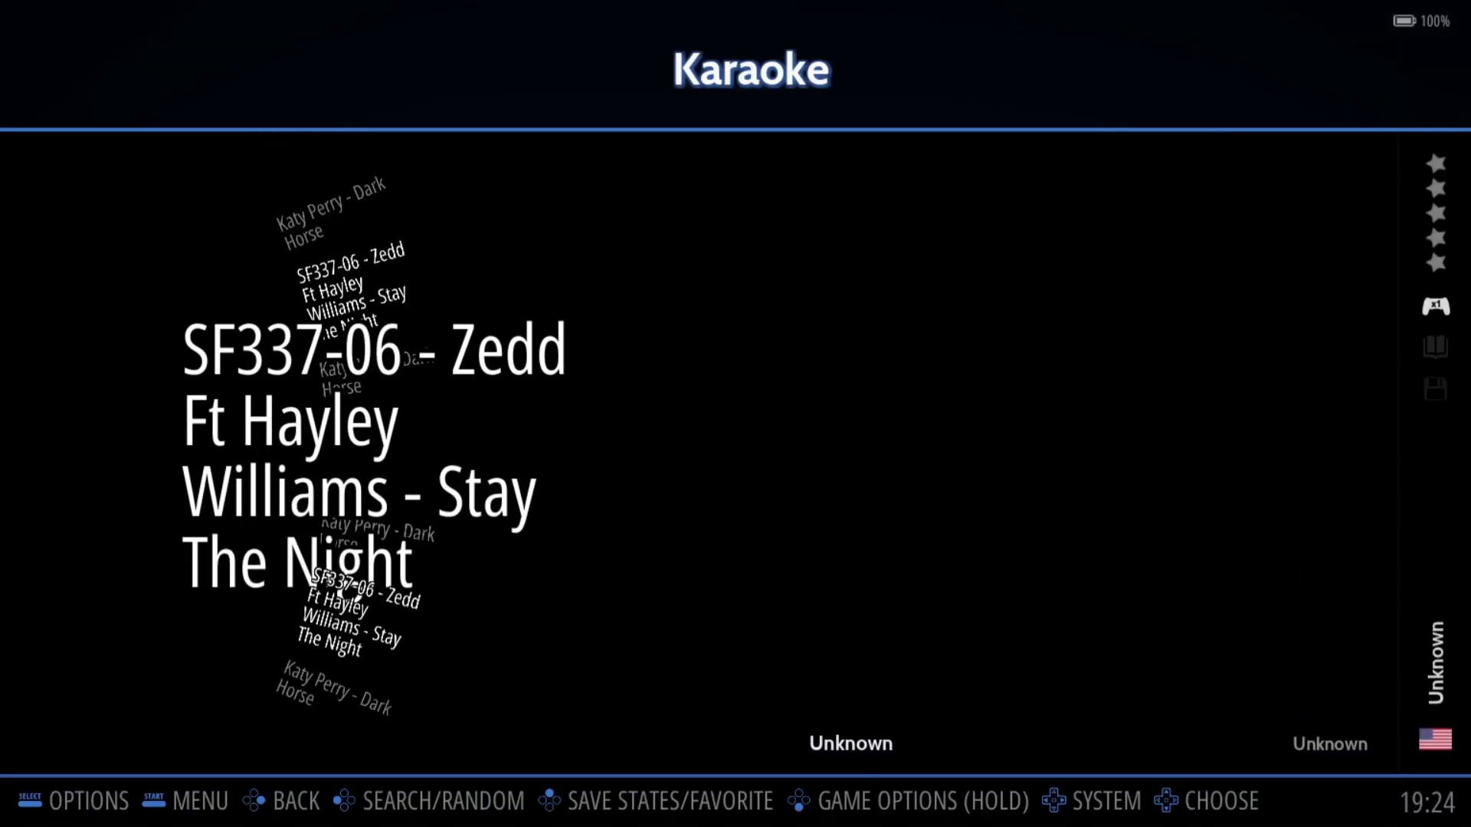